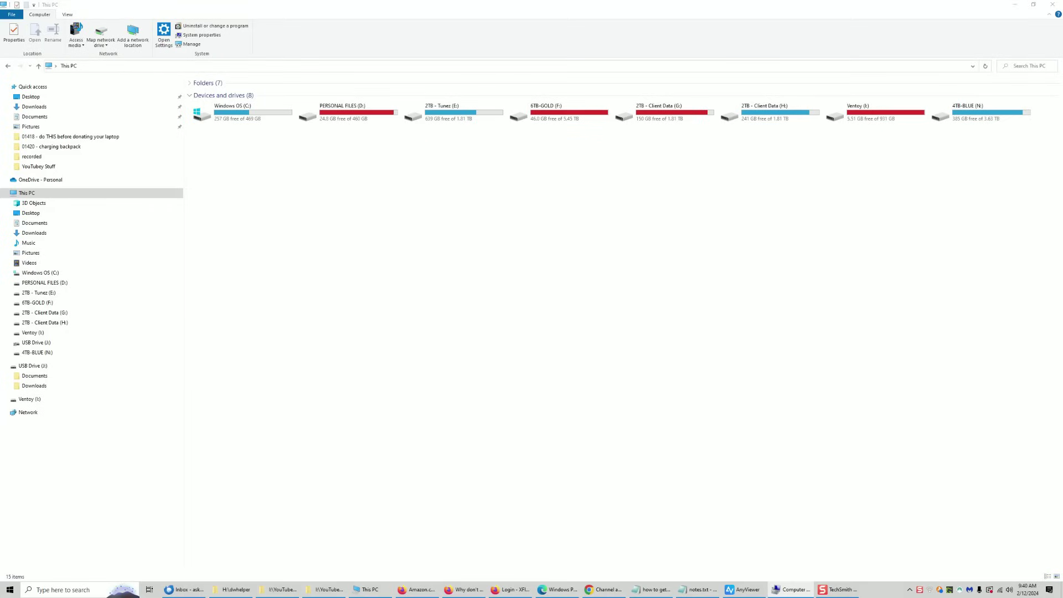
# - Quick-format USB Drive (K:) as exFAT with 128 KB allocation units, accepting the data-erase warning
pyautogui.rightClick(50, 342)
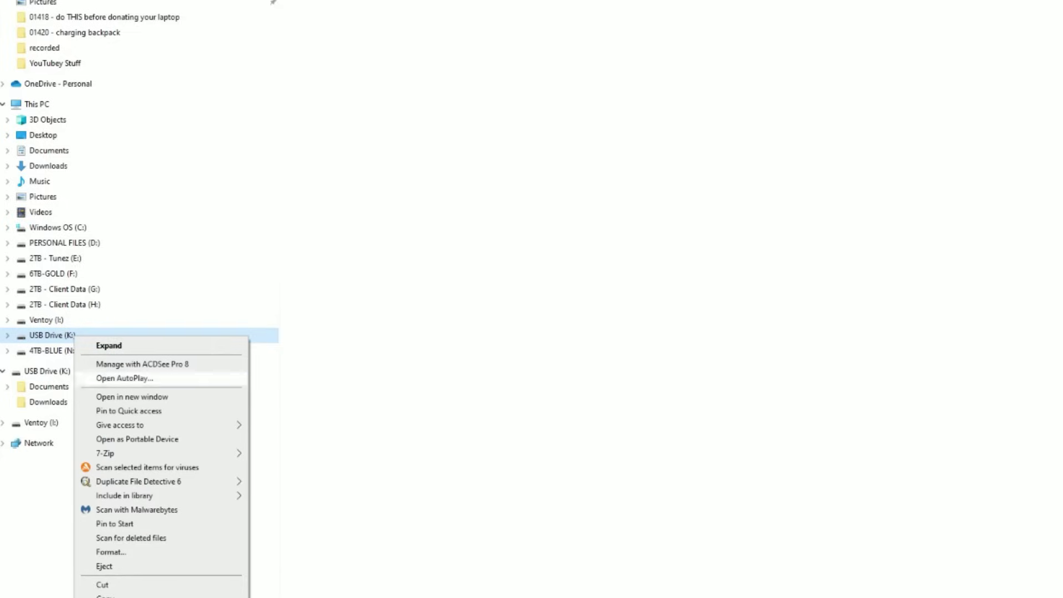
pyautogui.click(111, 552)
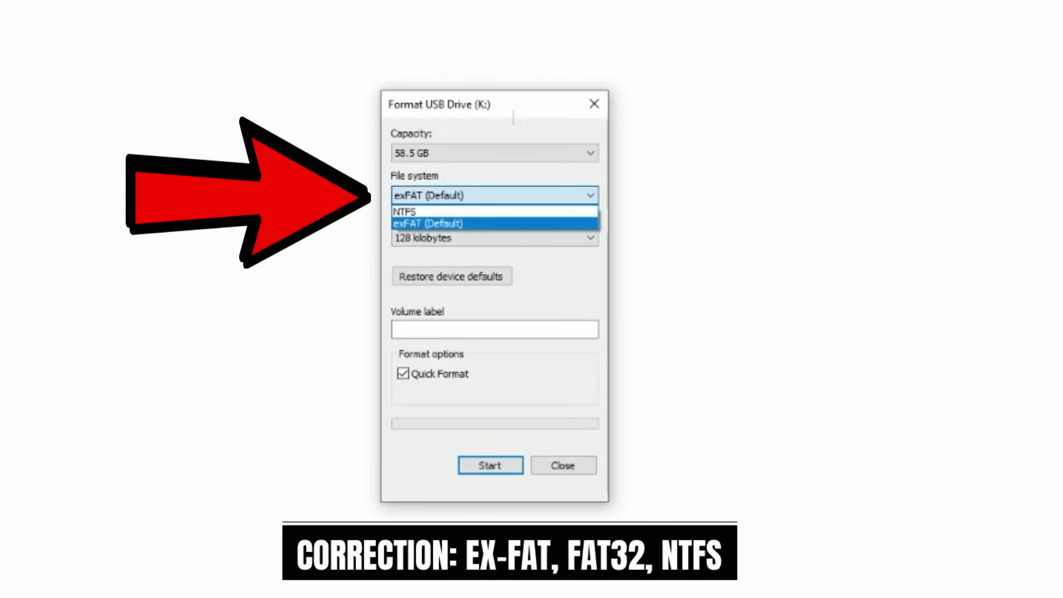
pyautogui.press('Return')
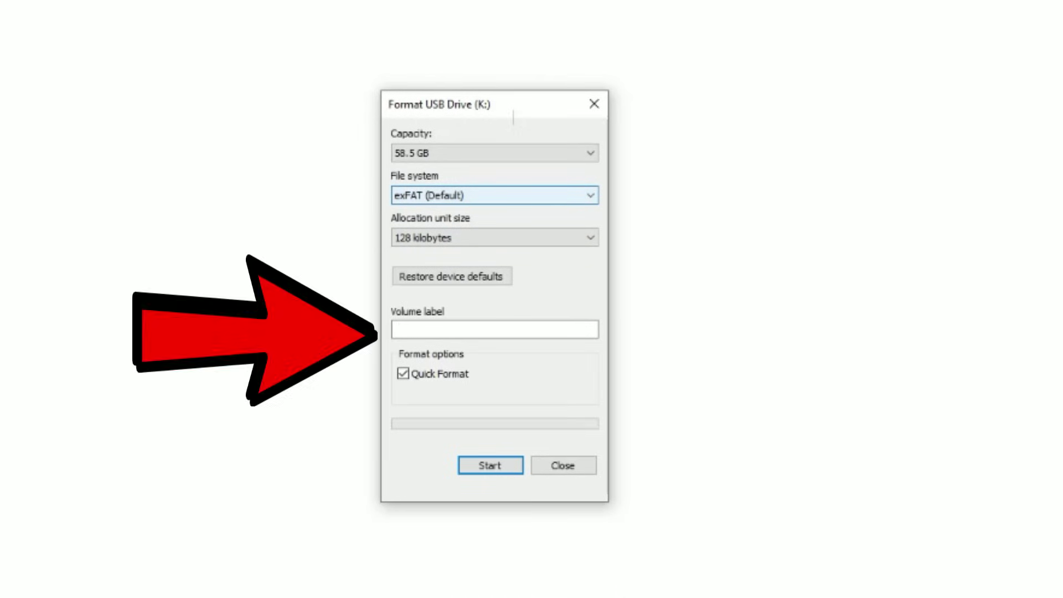
pyautogui.click(494, 238)
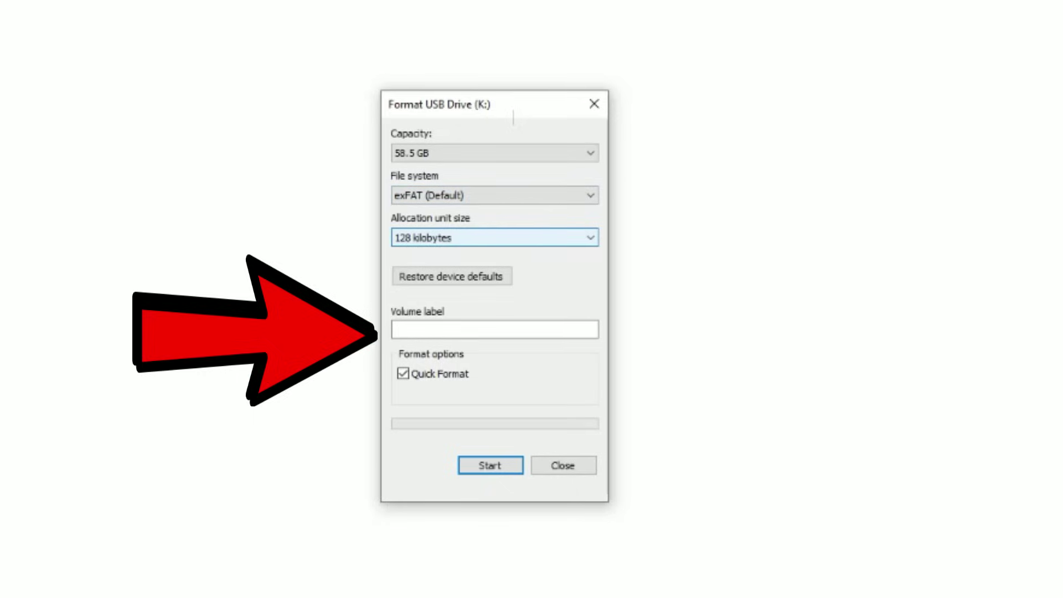
pyautogui.click(495, 195)
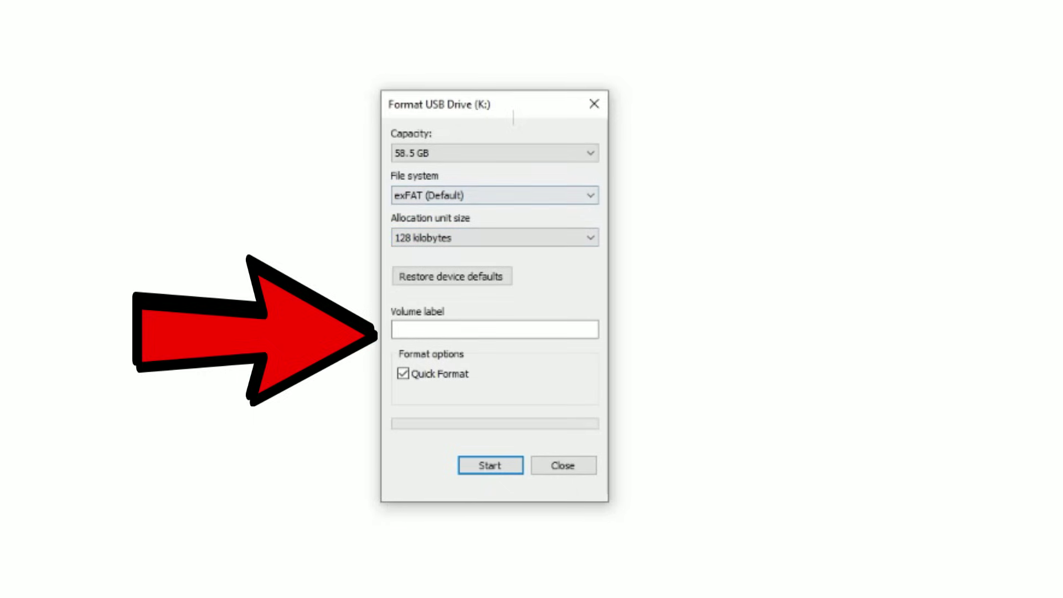
pyautogui.click(495, 195)
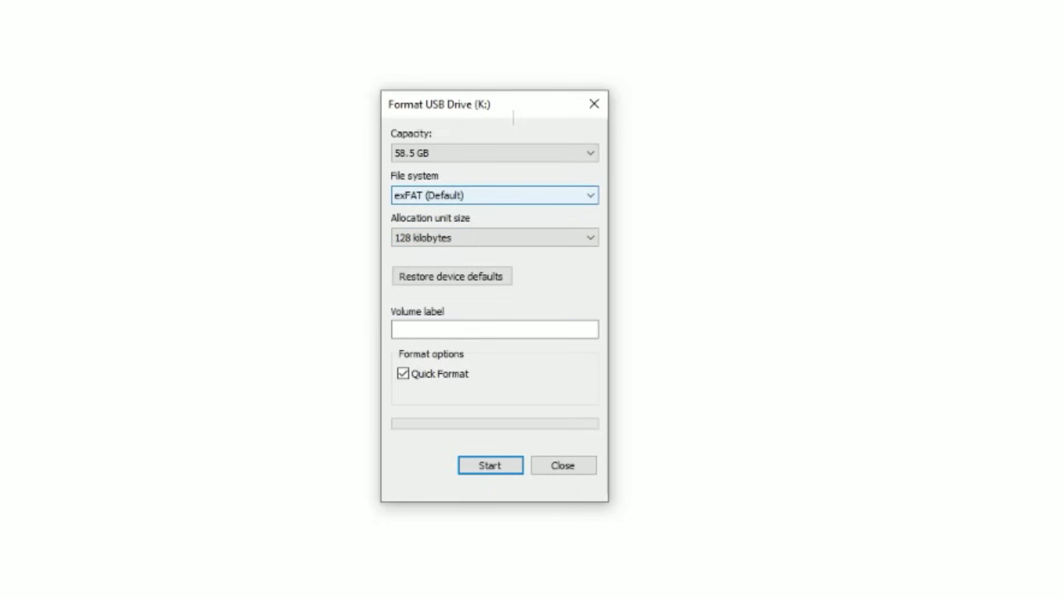
pyautogui.press('Return')
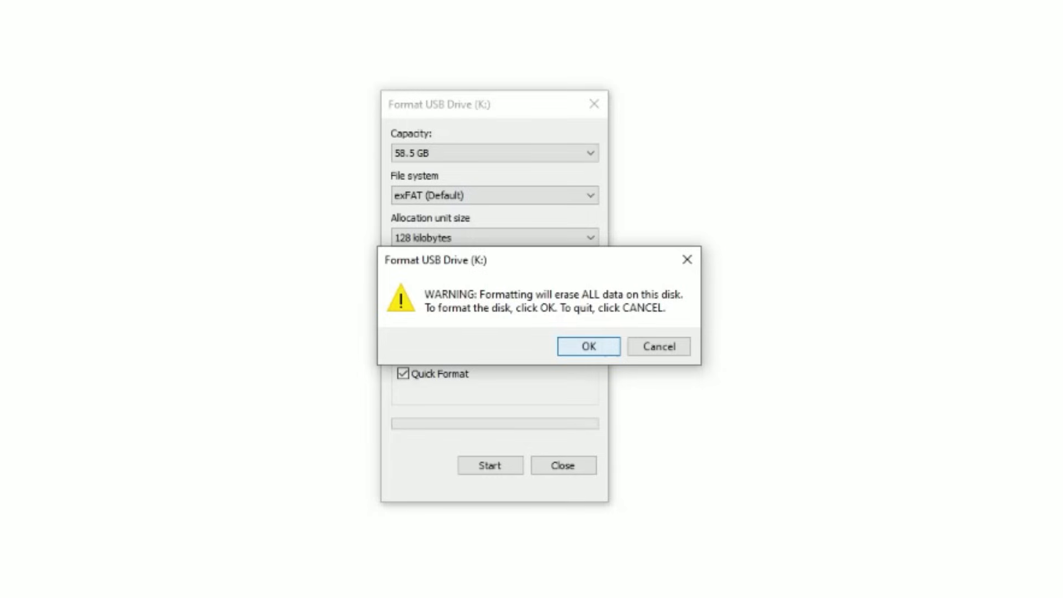
pyautogui.press('Return')
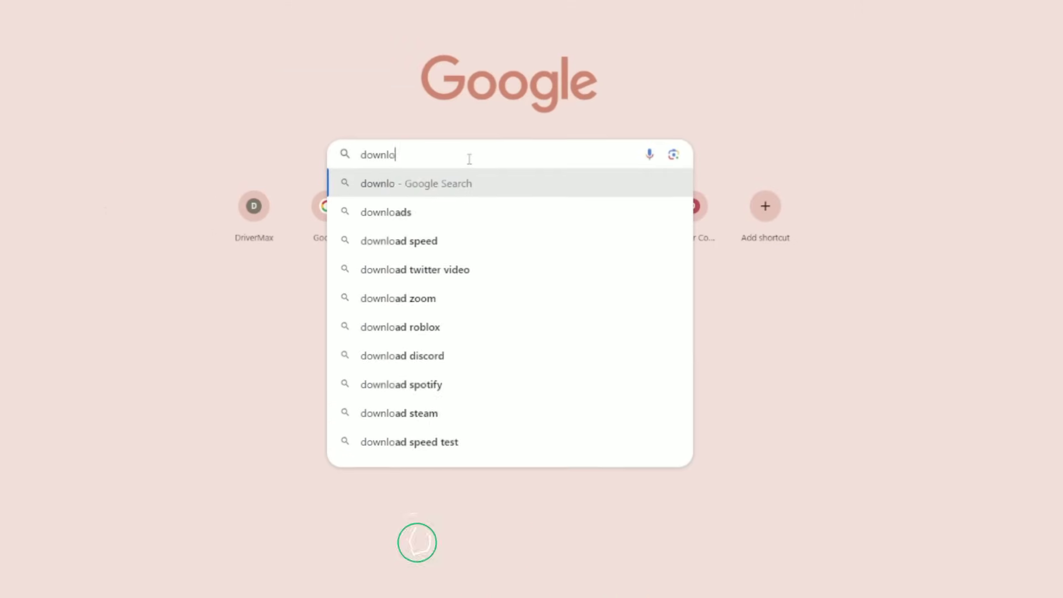
# - Search Google for the Windows 10 media creation tool download, then for the Windows 11 version
pyautogui.write('ad')
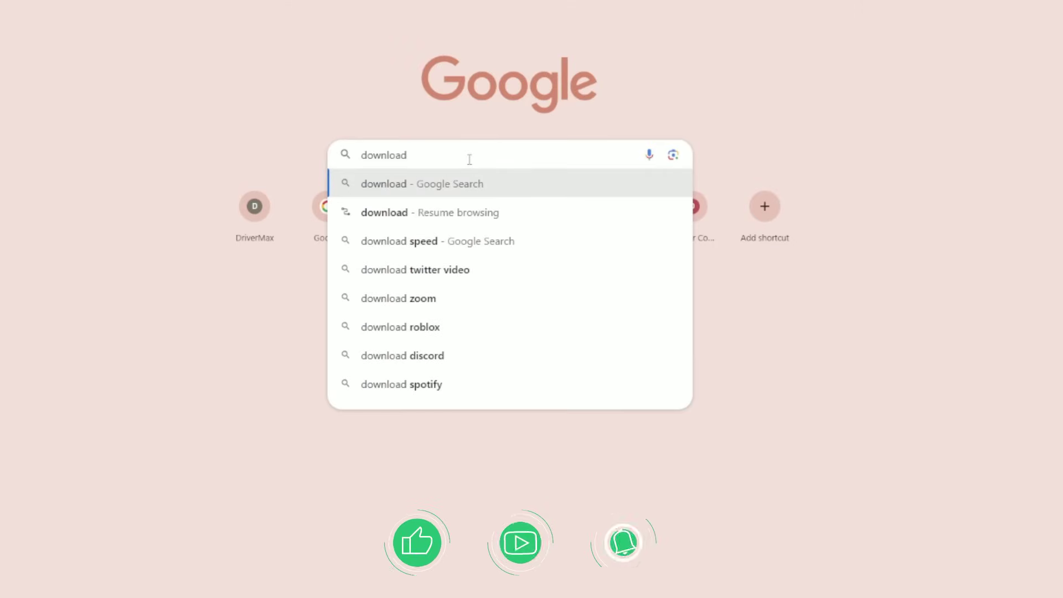
pyautogui.write(' Windows met')
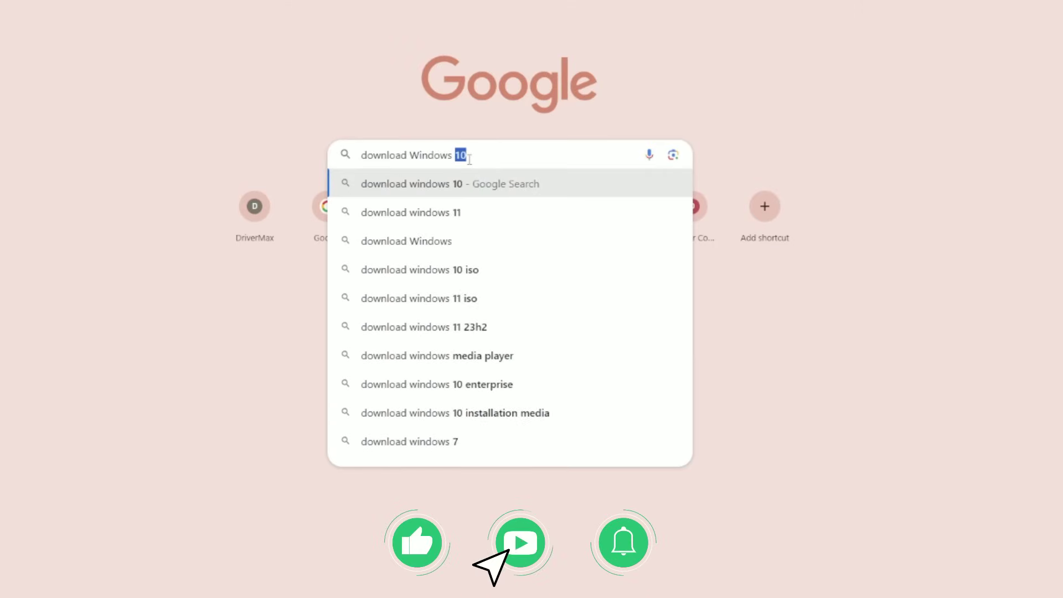
pyautogui.write('dia creation too')
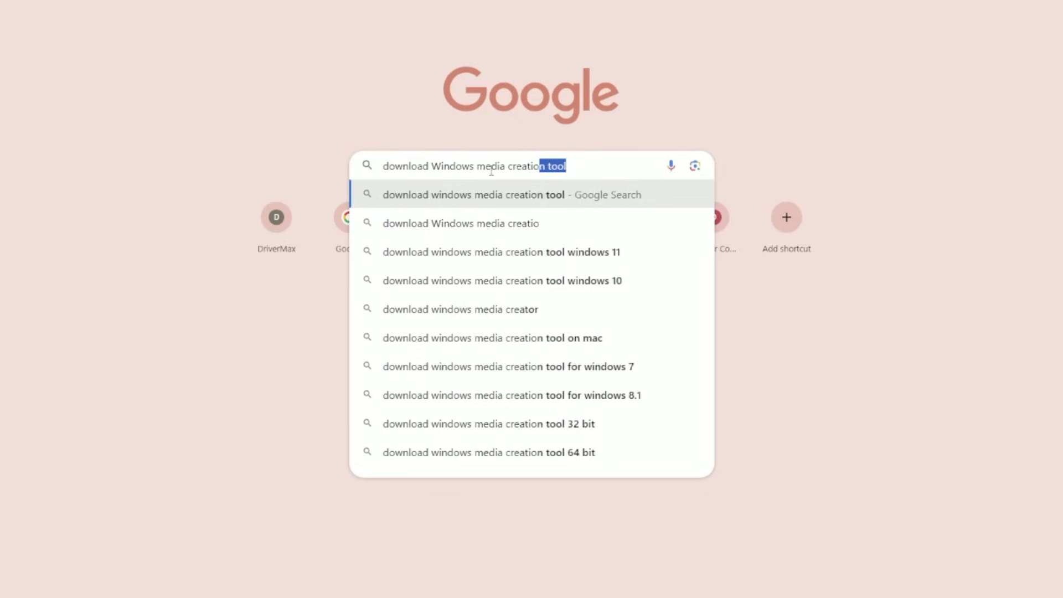
pyautogui.write('l Windows')
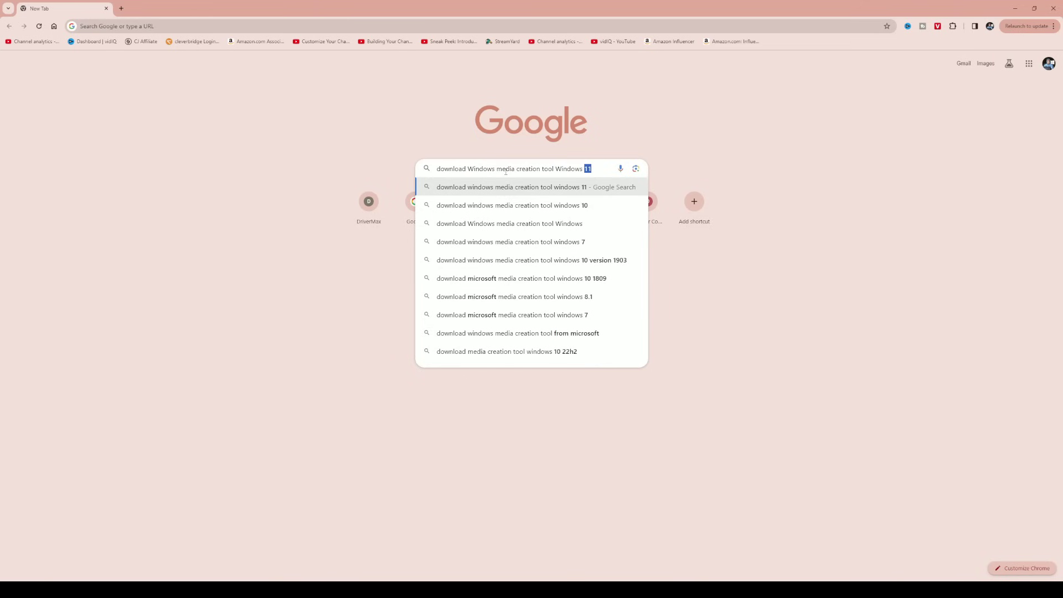
pyautogui.write('10')
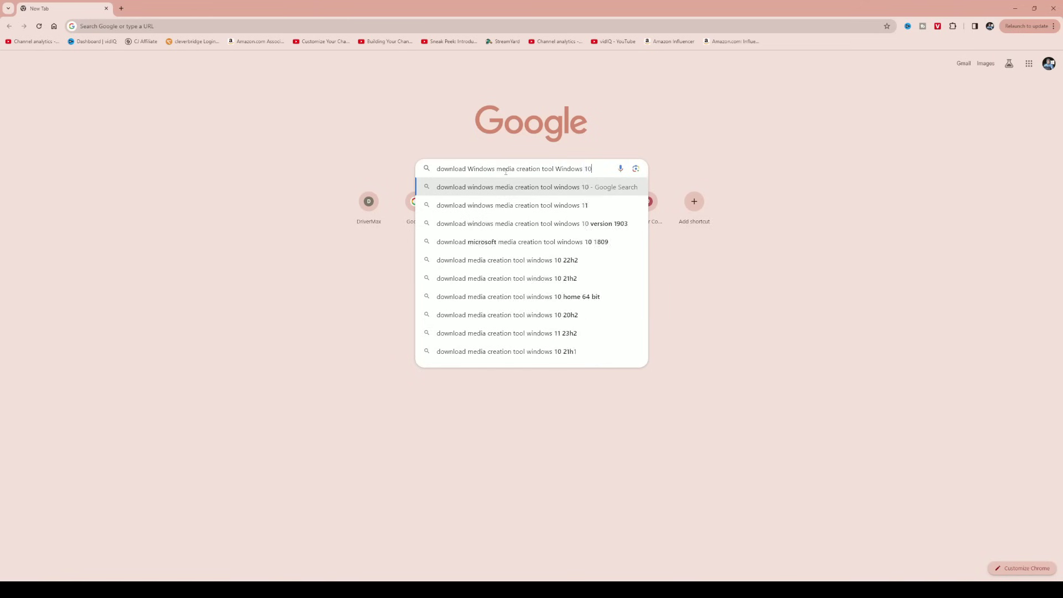
pyautogui.press('Return')
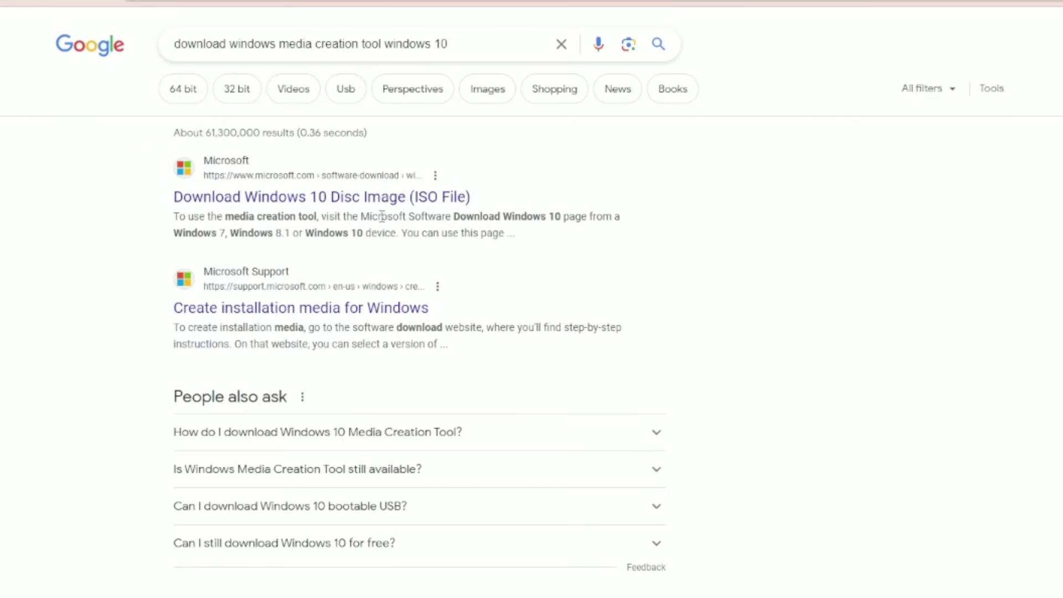
pyautogui.click(445, 48)
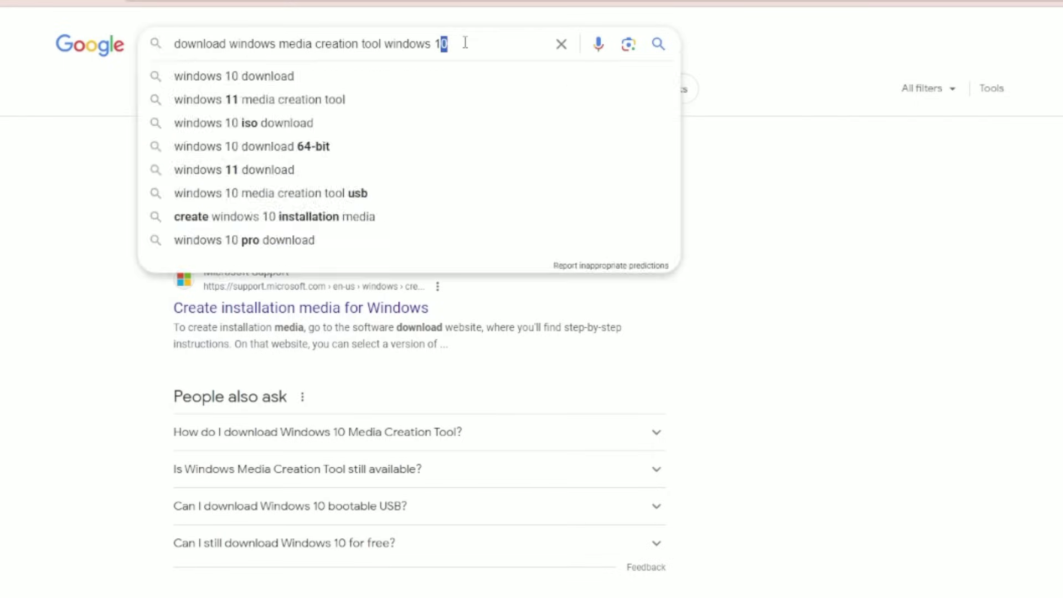
pyautogui.press('BackSpace')
pyautogui.write('1')
pyautogui.press('Return')
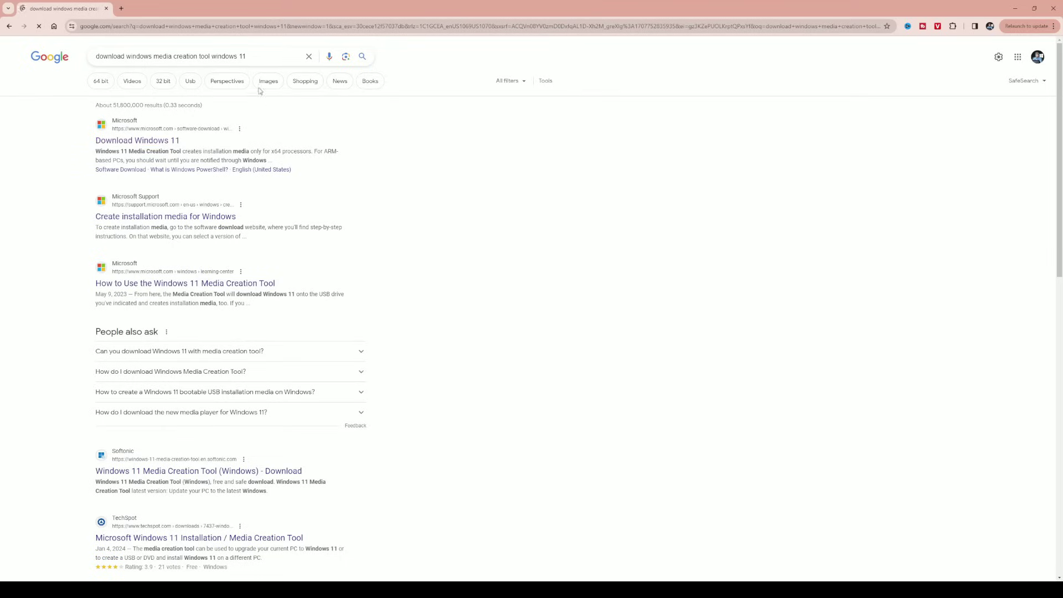
# - Change the query to the Windows 8.1 version and run that search
pyautogui.doubleClick(242, 56)
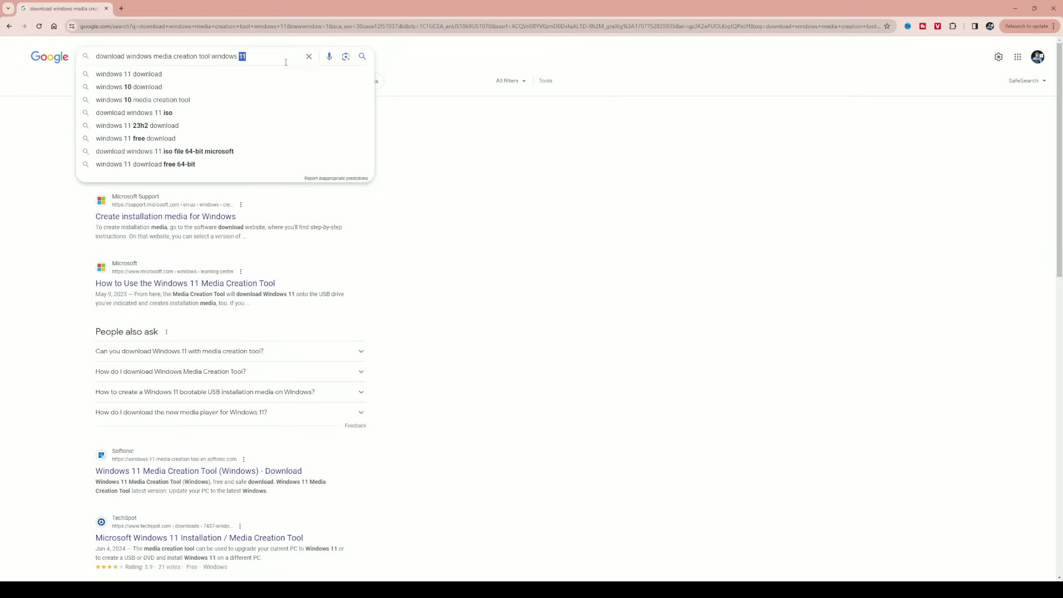
pyautogui.write('8')
pyautogui.click(256, 75)
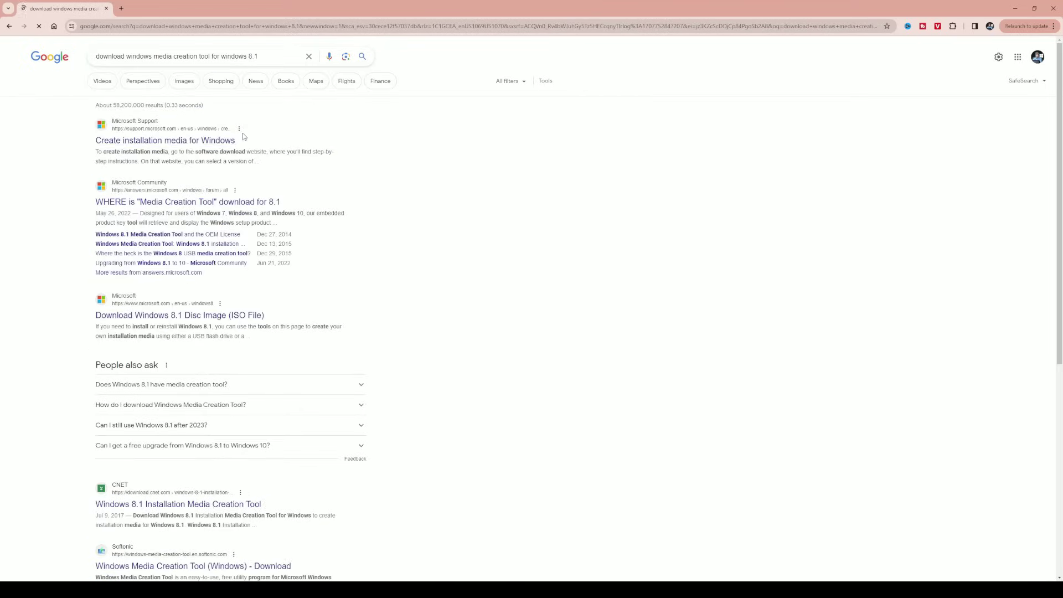
# - Open Microsoft's 'Create installation media for Windows' page and confirm the Windows 8.1 edition
pyautogui.click(222, 147)
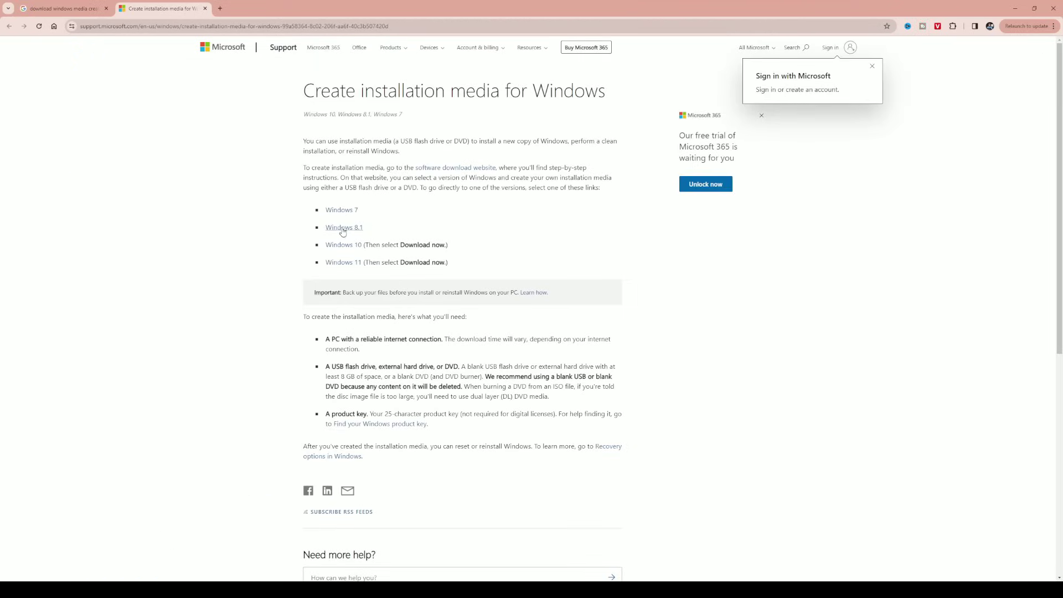
pyautogui.click(343, 231)
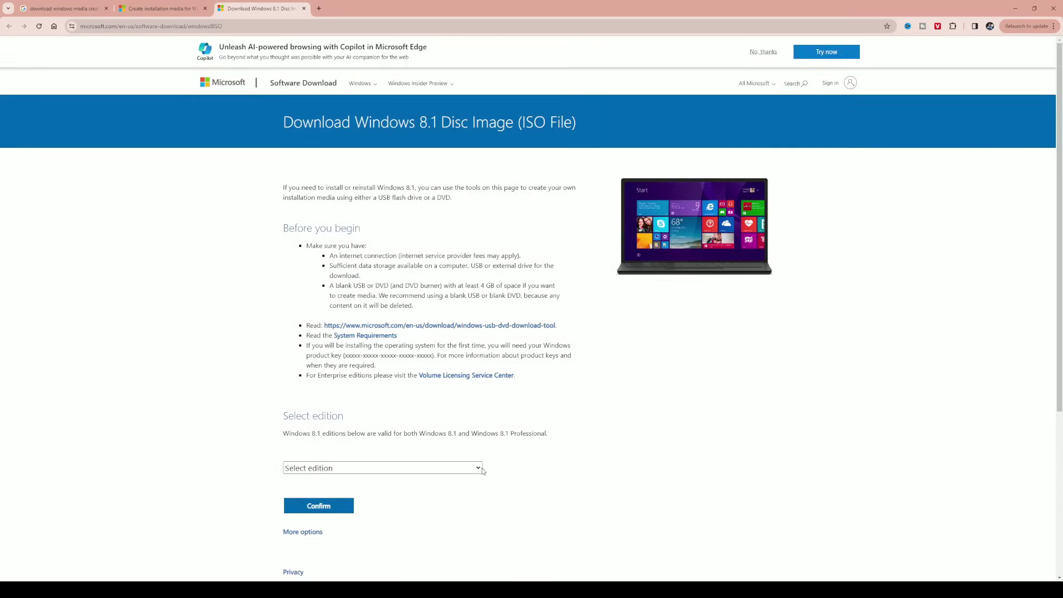
pyautogui.scroll(-3, 443, 494)
pyautogui.click(479, 305)
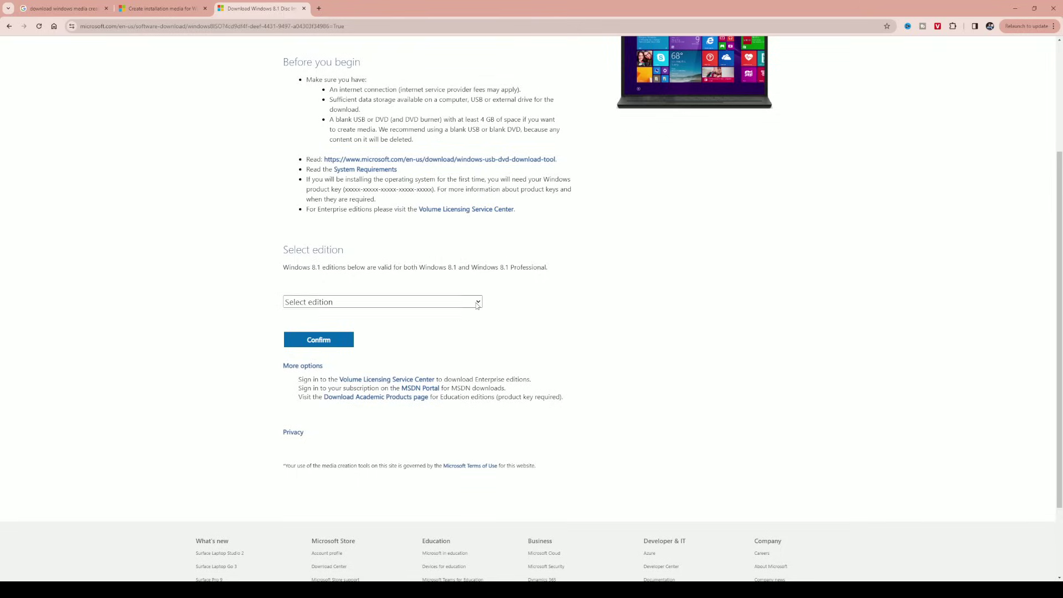
pyautogui.click(359, 327)
pyautogui.click(348, 331)
# - Choose English (United States) as the product language and confirm it
pyautogui.scroll(-2, 388, 355)
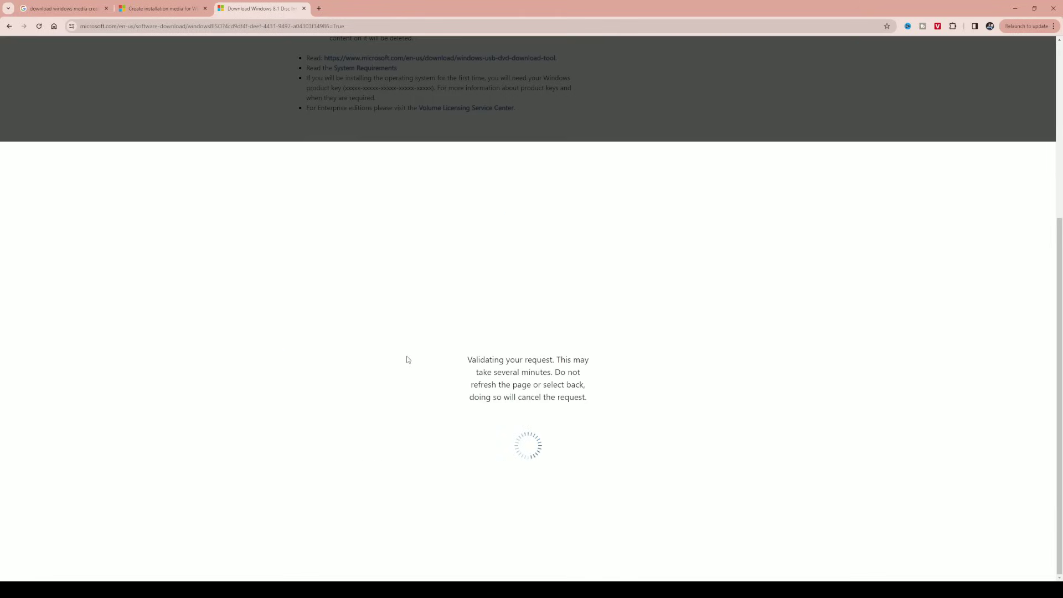
pyautogui.click(361, 422)
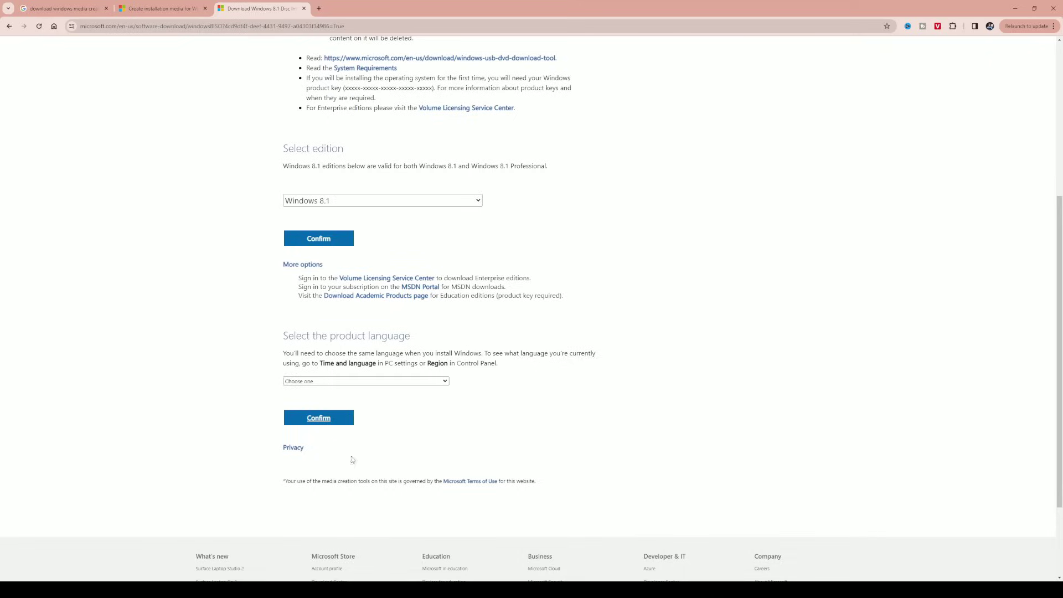
pyautogui.click(325, 420)
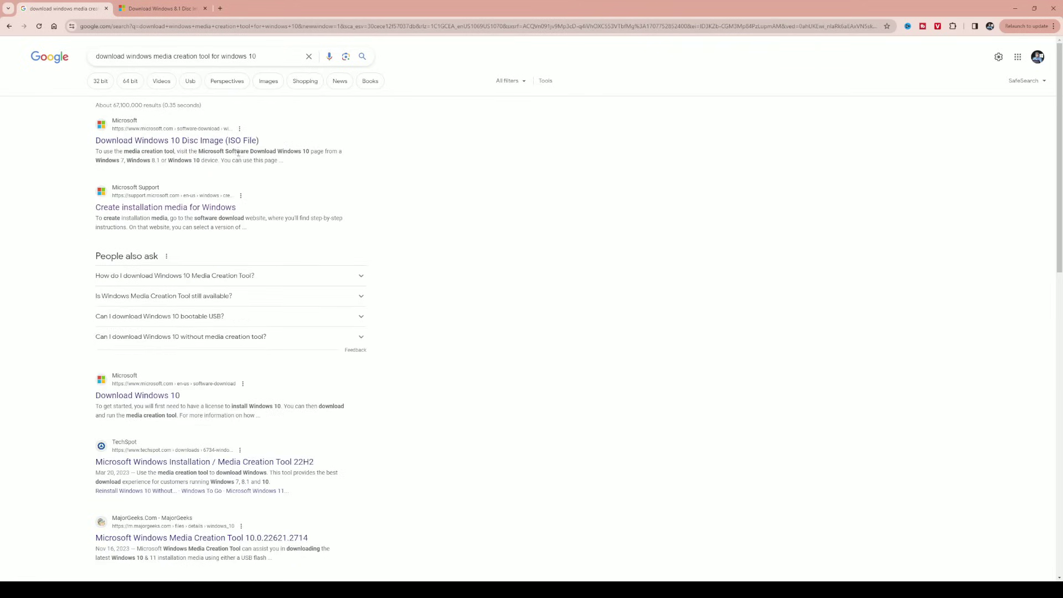
# - Open the Download Windows 10 result in a new tab and download the media creation tool
pyautogui.middleClick(235, 142)
pyautogui.click(158, 8)
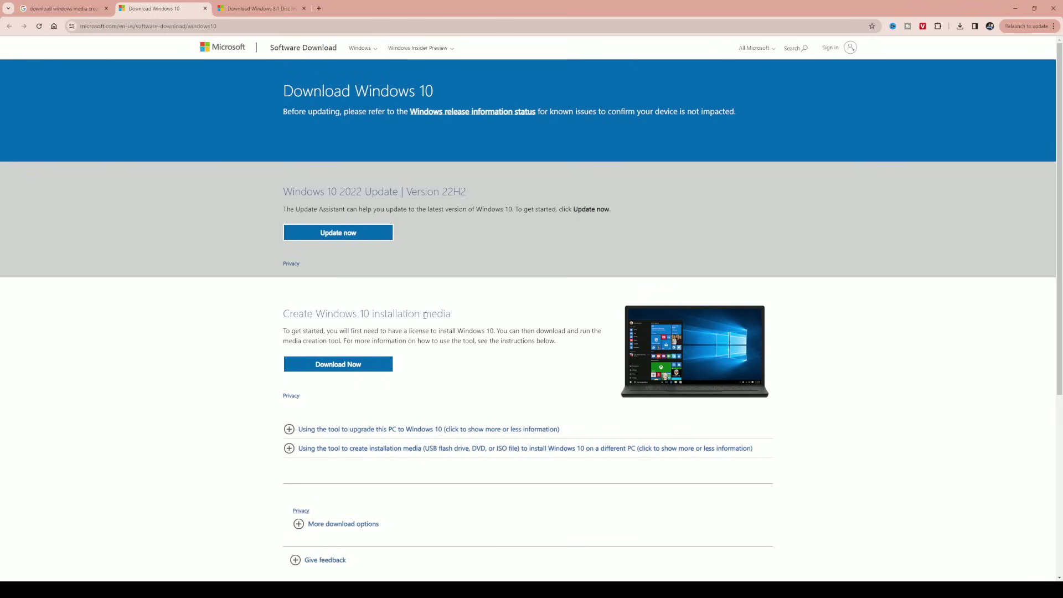
pyautogui.click(355, 369)
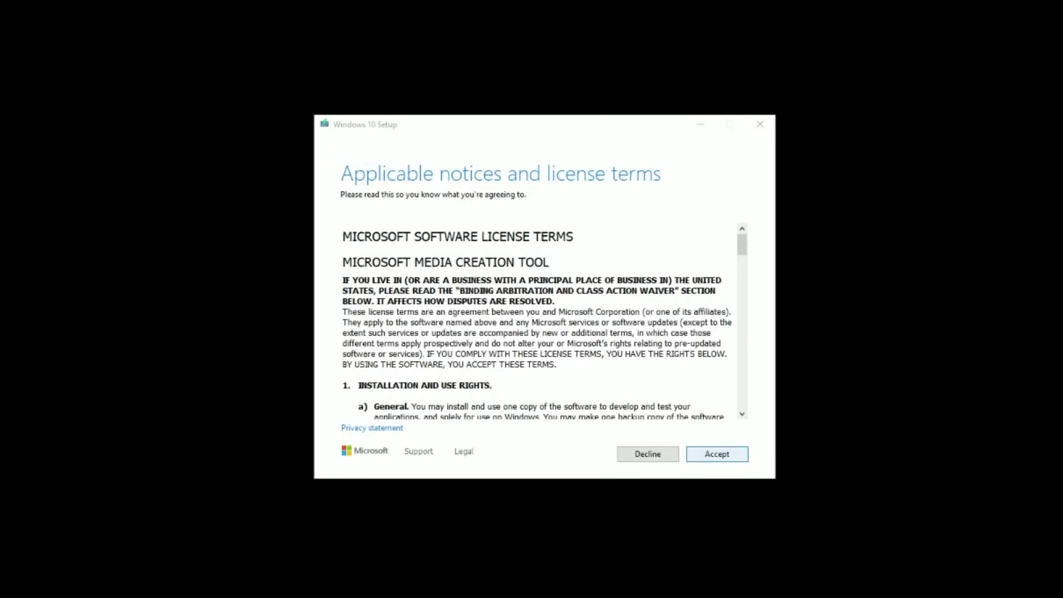
# - Accept the license terms, choose installation media for another PC, and turn off recommended options
pyautogui.click(717, 454)
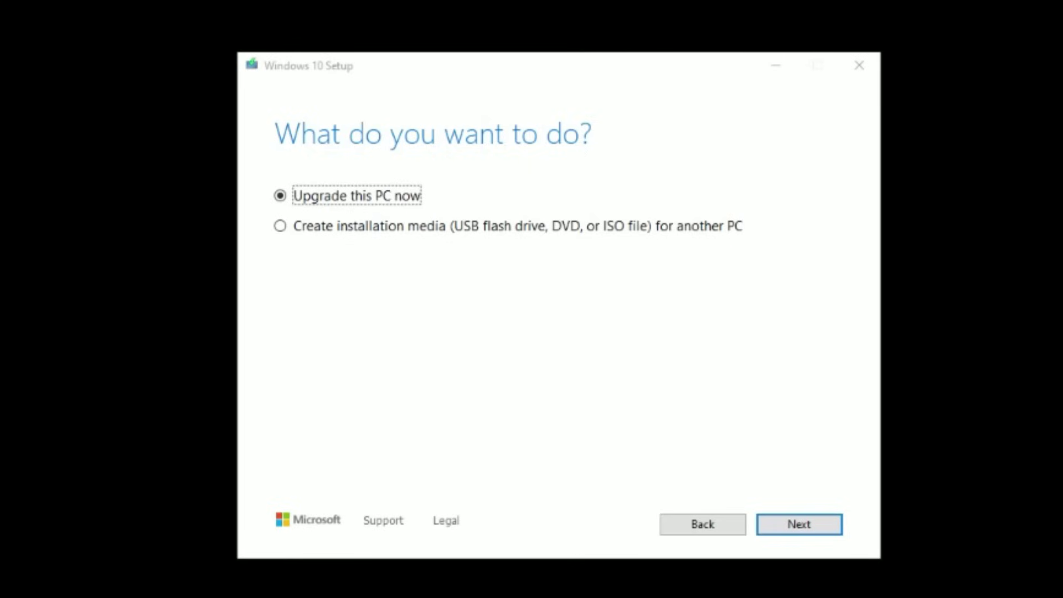
pyautogui.click(280, 225)
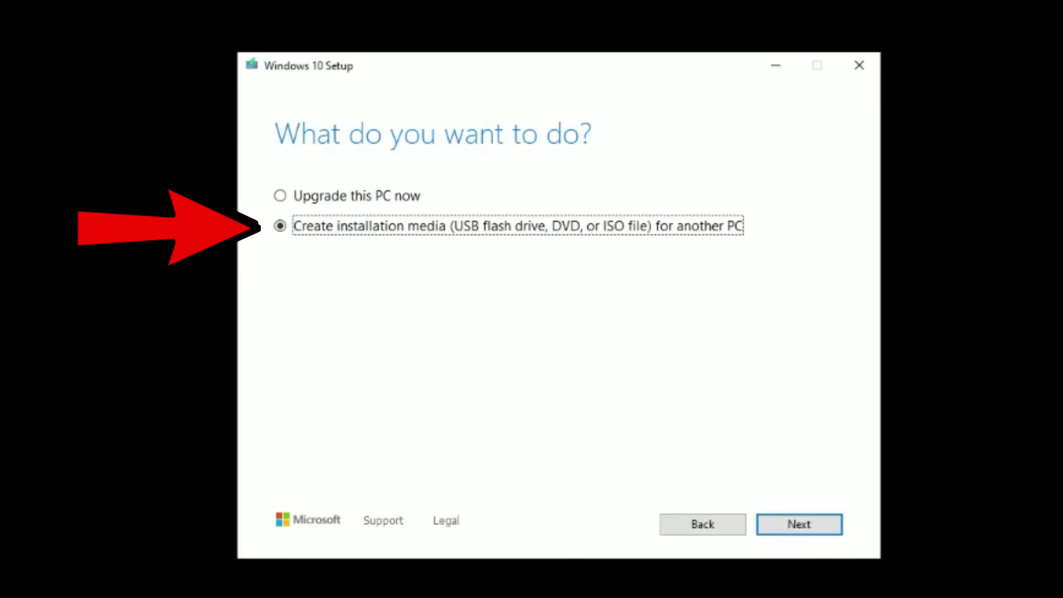
pyautogui.press('Return')
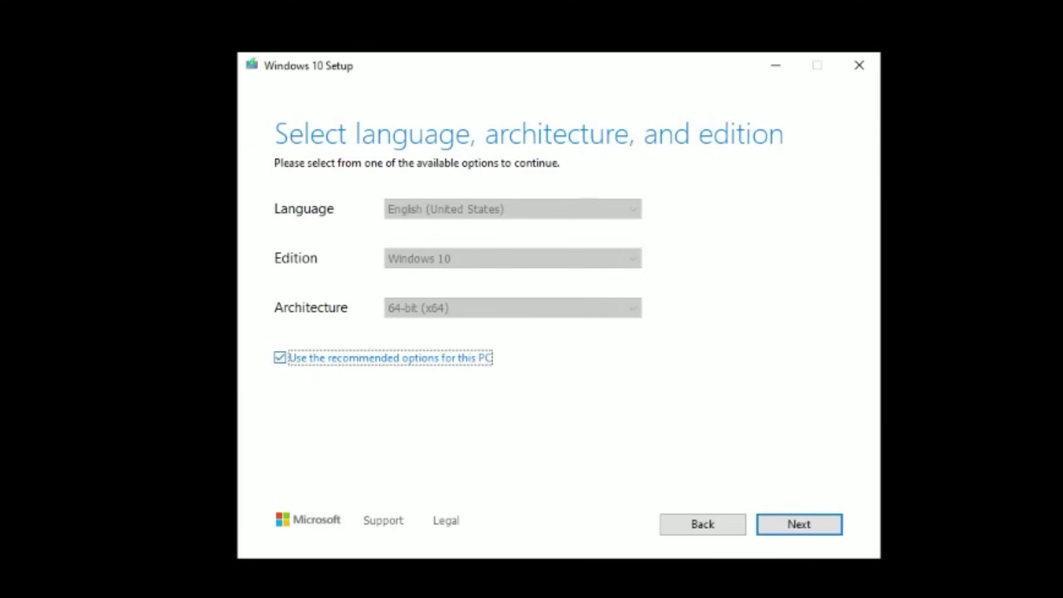
pyautogui.press('space')
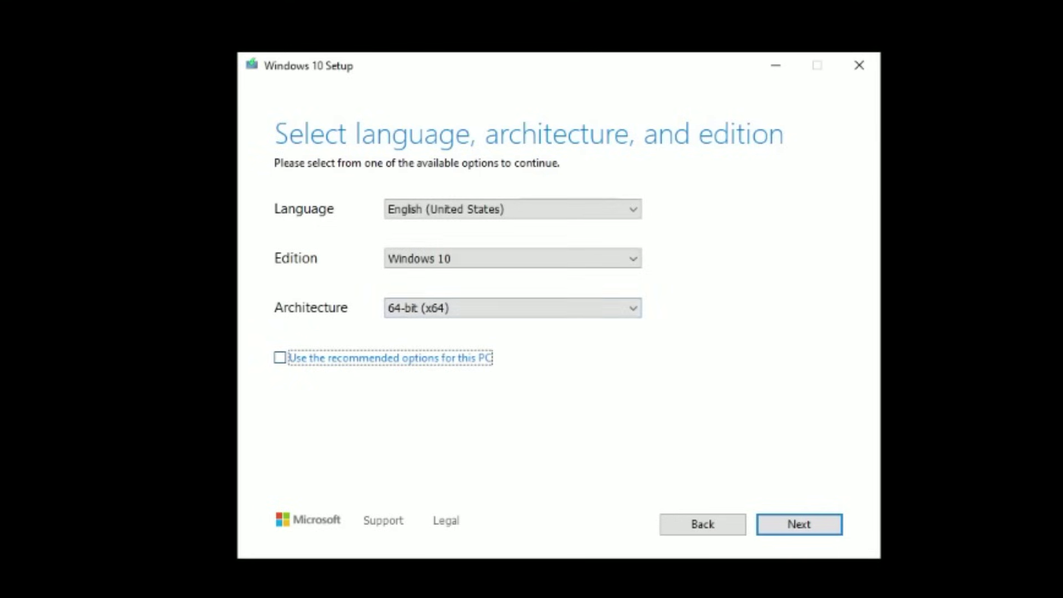
pyautogui.press('Return')
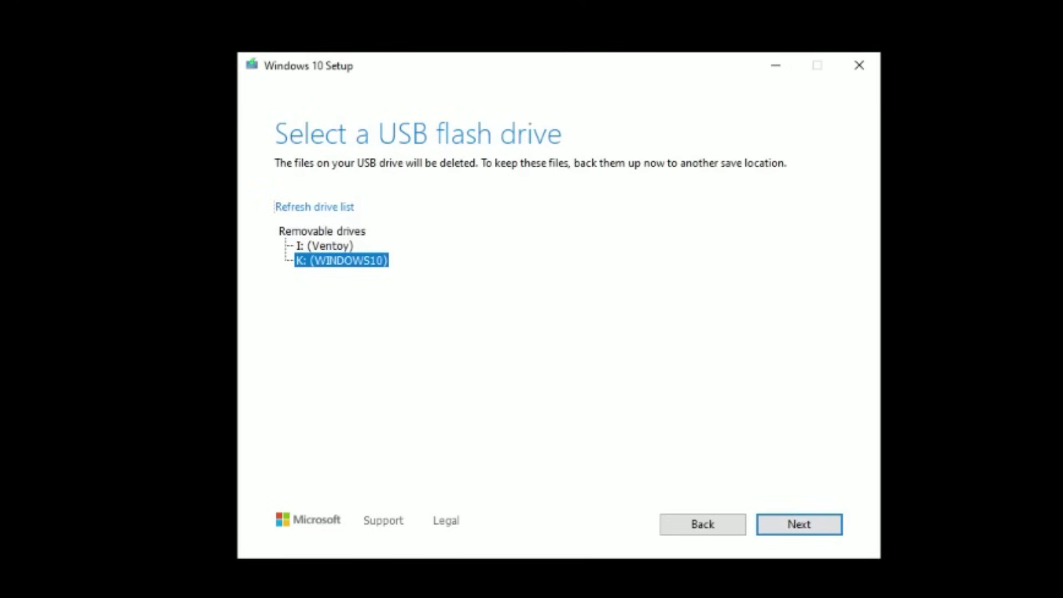
# - Begin the Windows 10 download onto USB drive K:
pyautogui.press('Return')
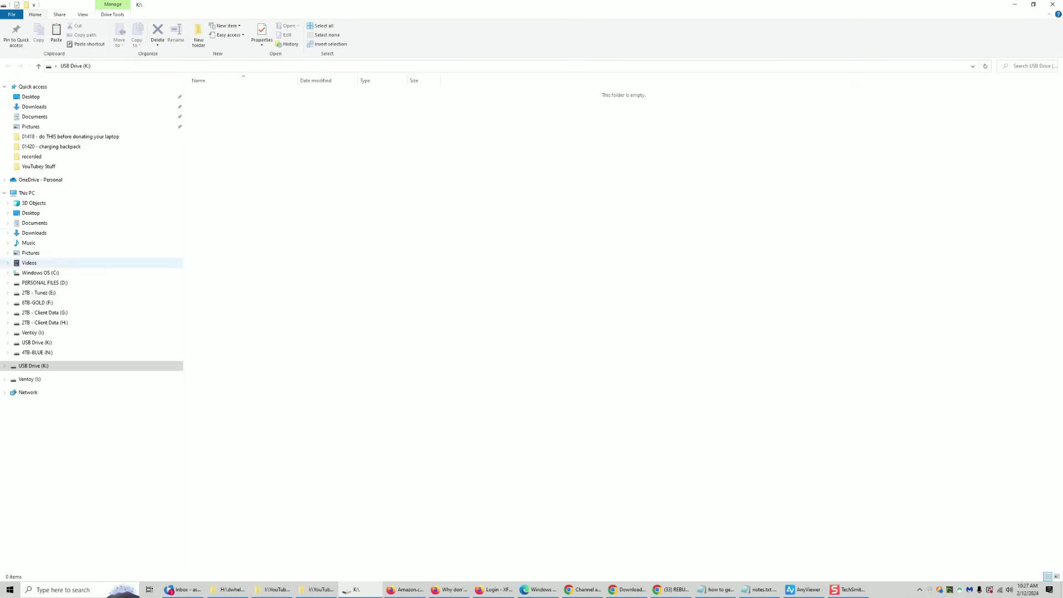
# - List all drives under This PC, including USB Drive K:, then leave File Explorer
pyautogui.click(26, 193)
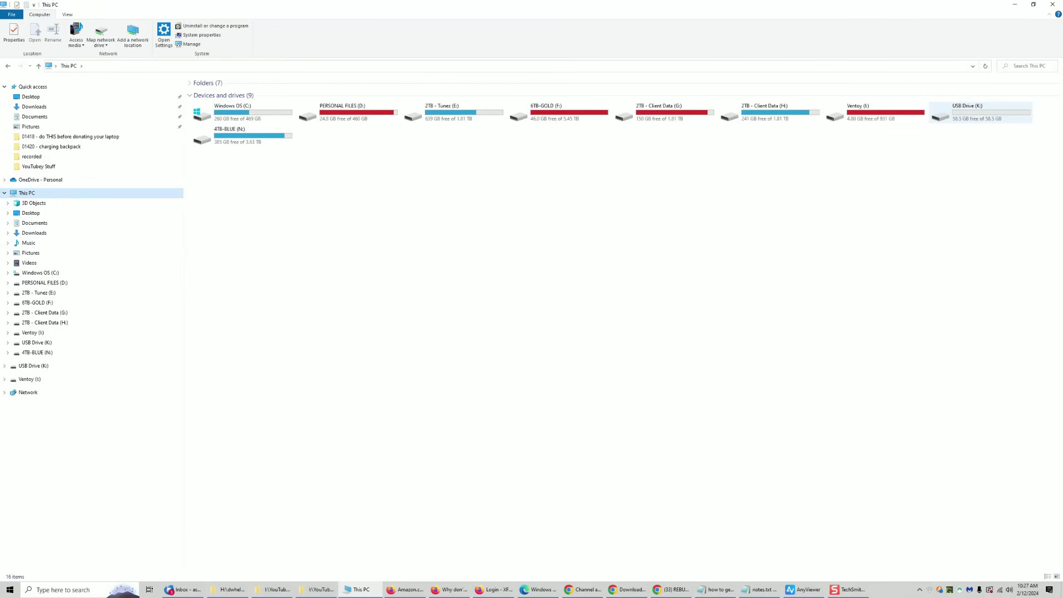
pyautogui.press('F10')
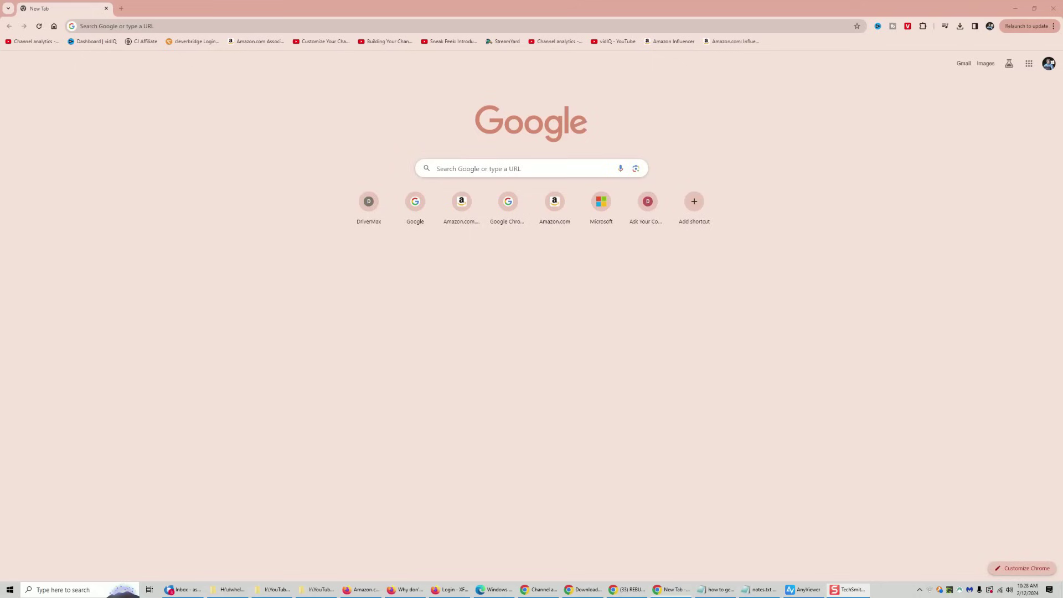
# - Search Google for 'download Hirens boot usb' and open the Hiren's BootCD PE Download page
pyautogui.click(498, 168)
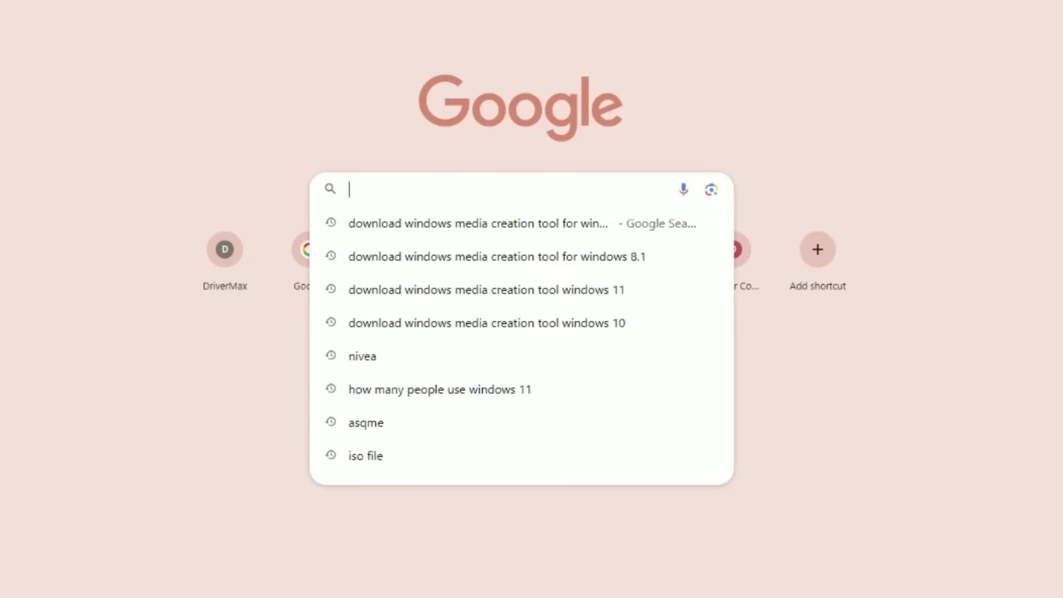
pyautogui.write('download')
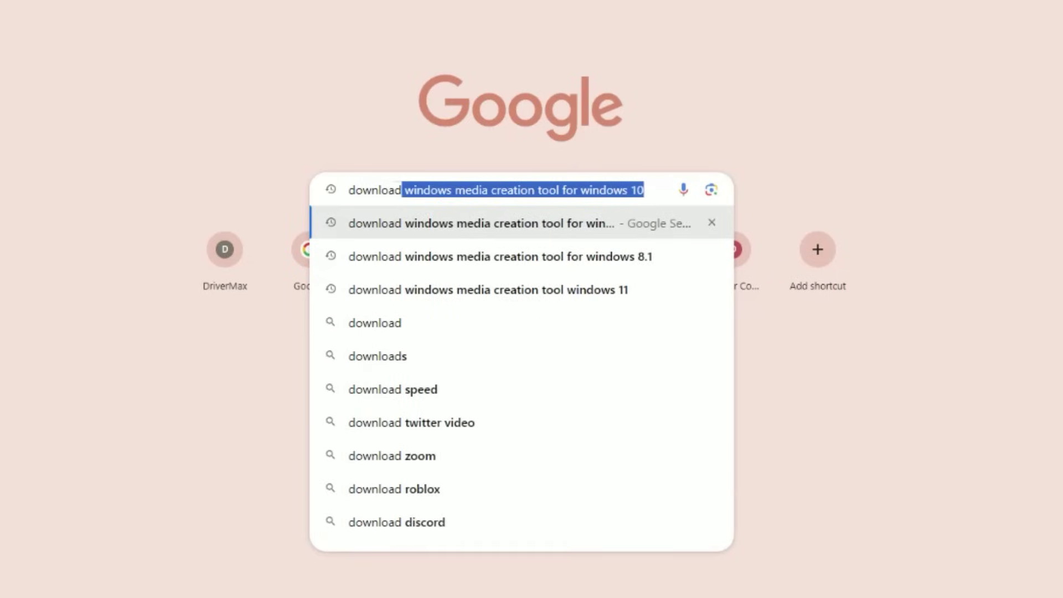
pyautogui.write(' Hire')
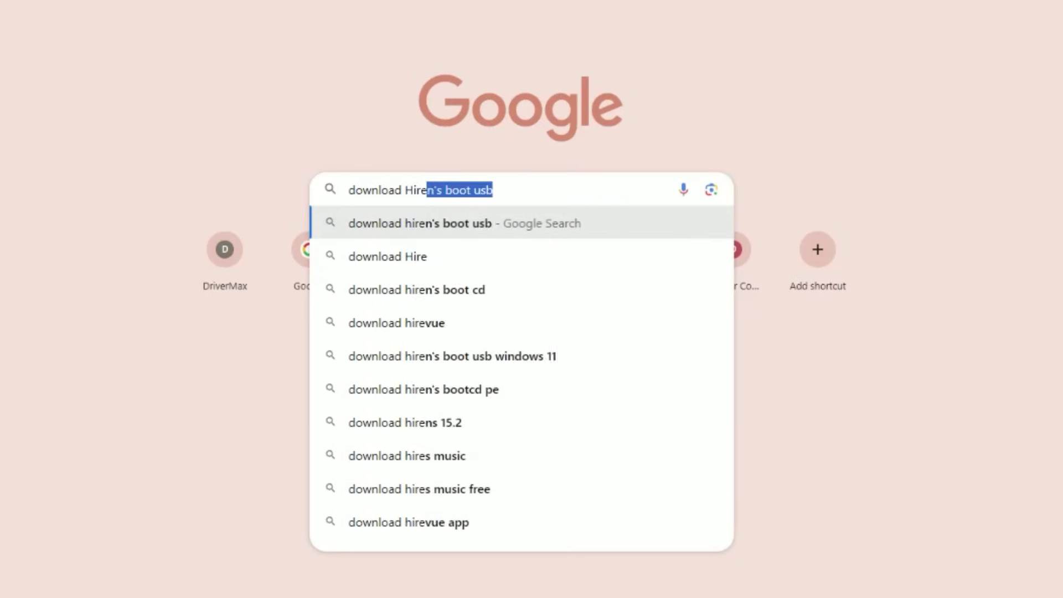
pyautogui.write('ns boot usb')
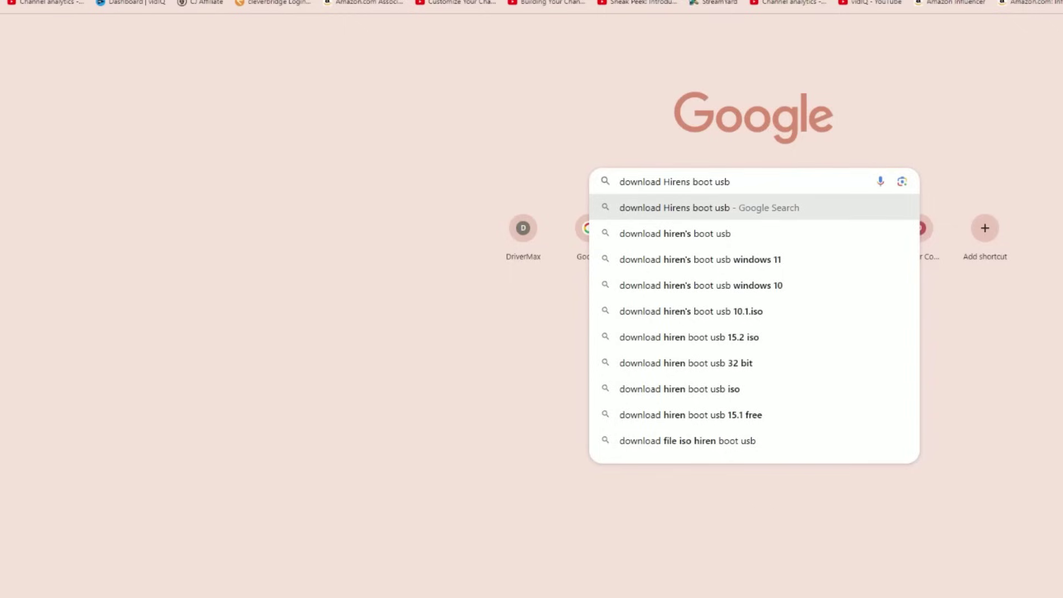
pyautogui.press('Return')
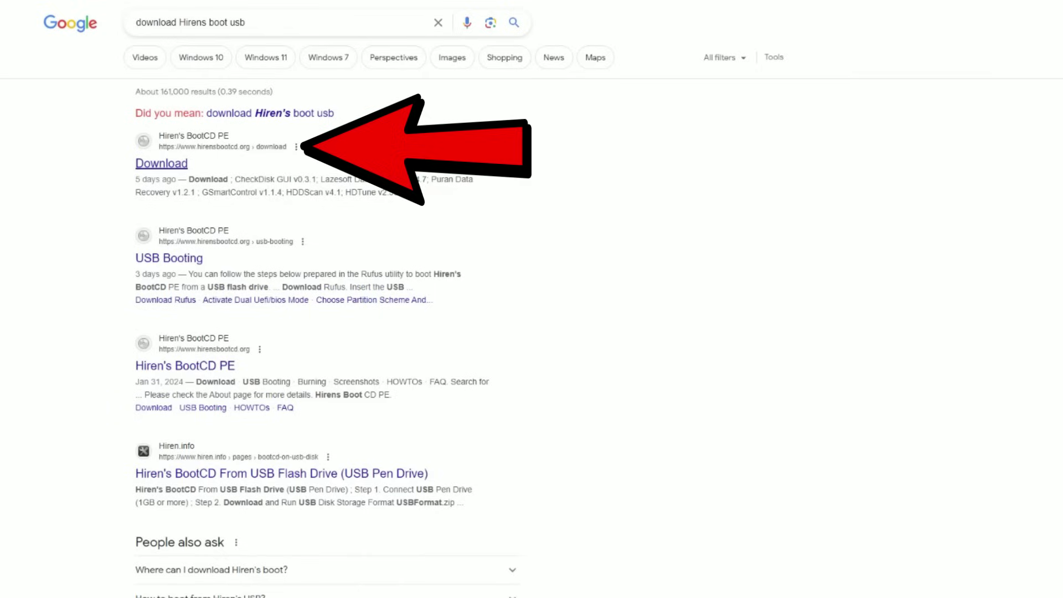
pyautogui.click(161, 163)
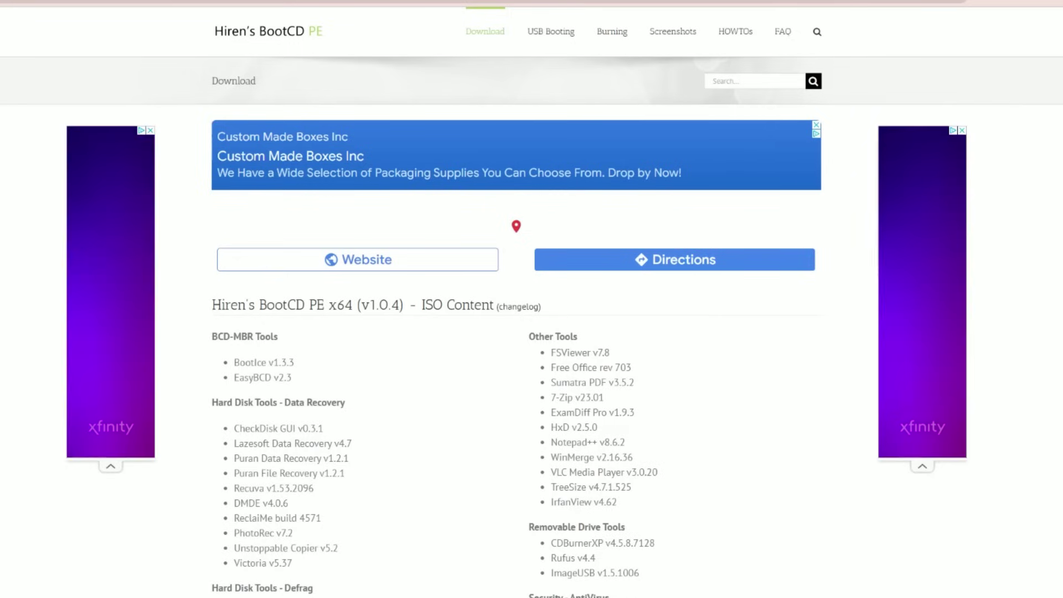
# - Scroll through the Hiren's BootCD PE Download page to review the ISO's tool lists
pyautogui.scroll(-4, 532, 302)
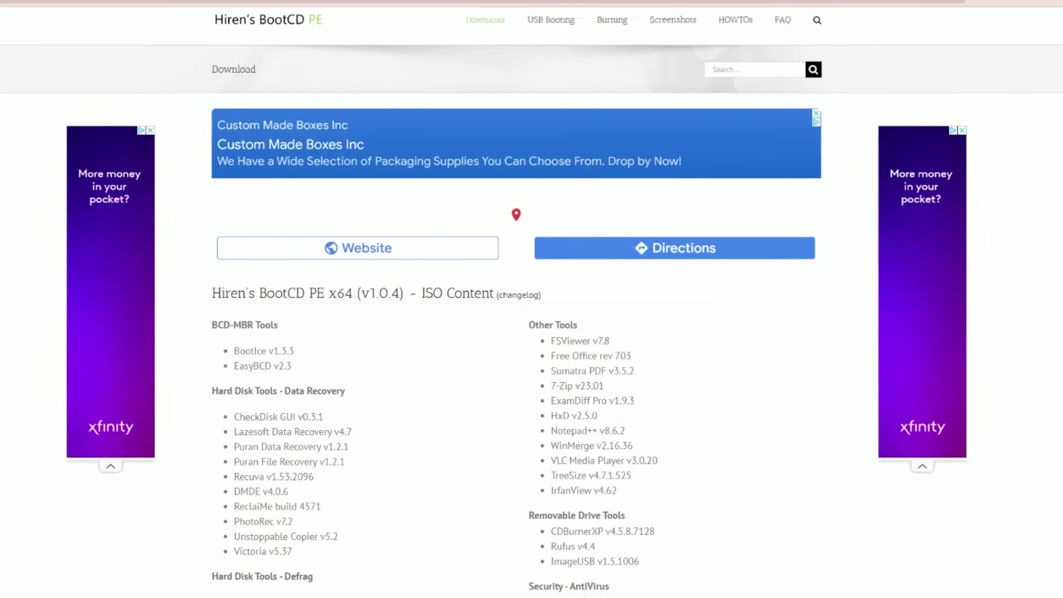
pyautogui.scroll(4, 532, 302)
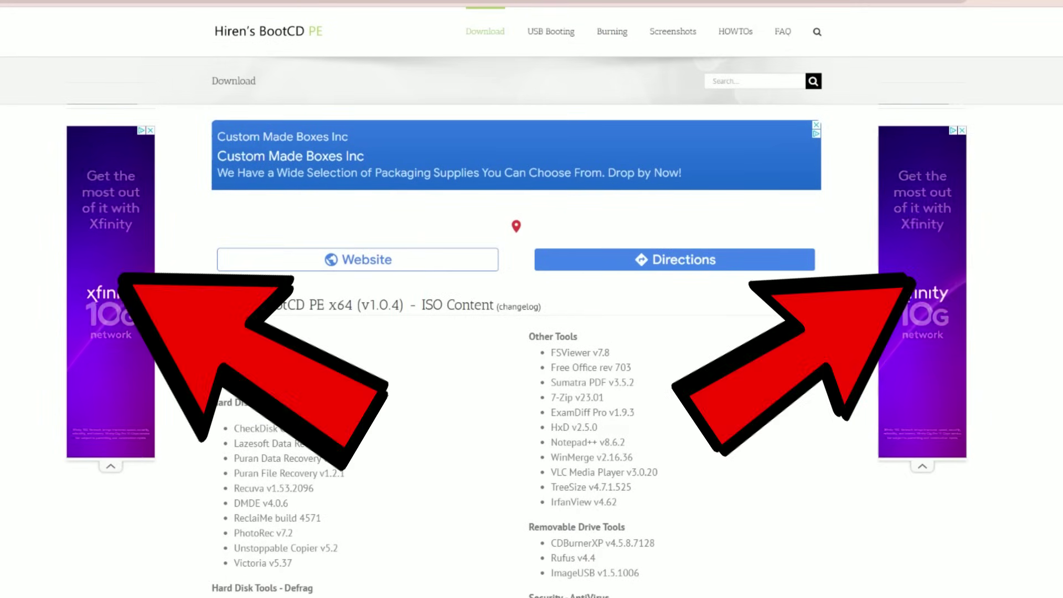
pyautogui.scroll(-10, 531, 302)
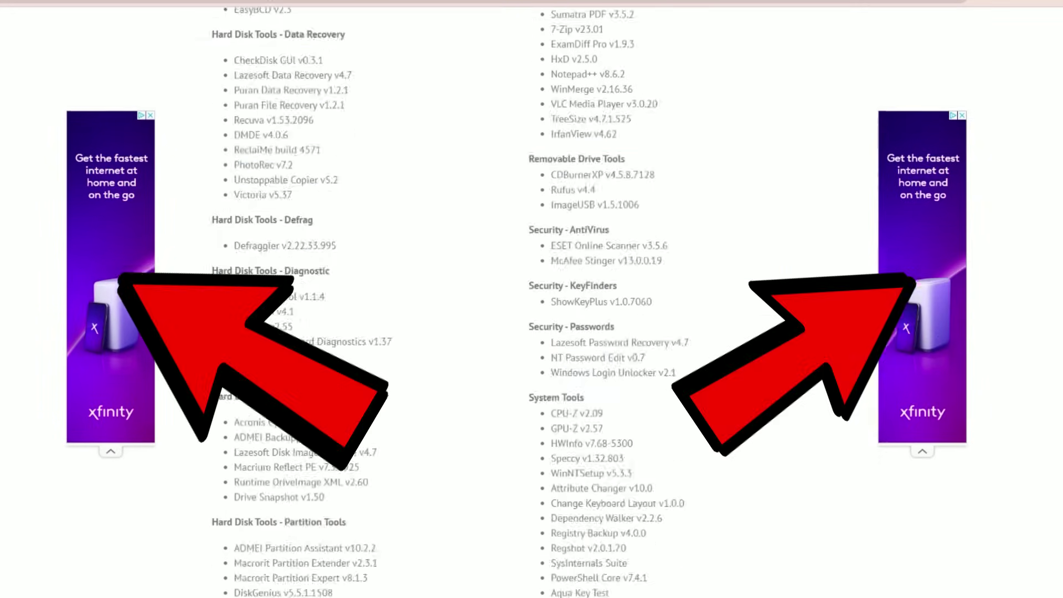
pyautogui.scroll(10, 532, 302)
pyautogui.scroll(-2, 531, 302)
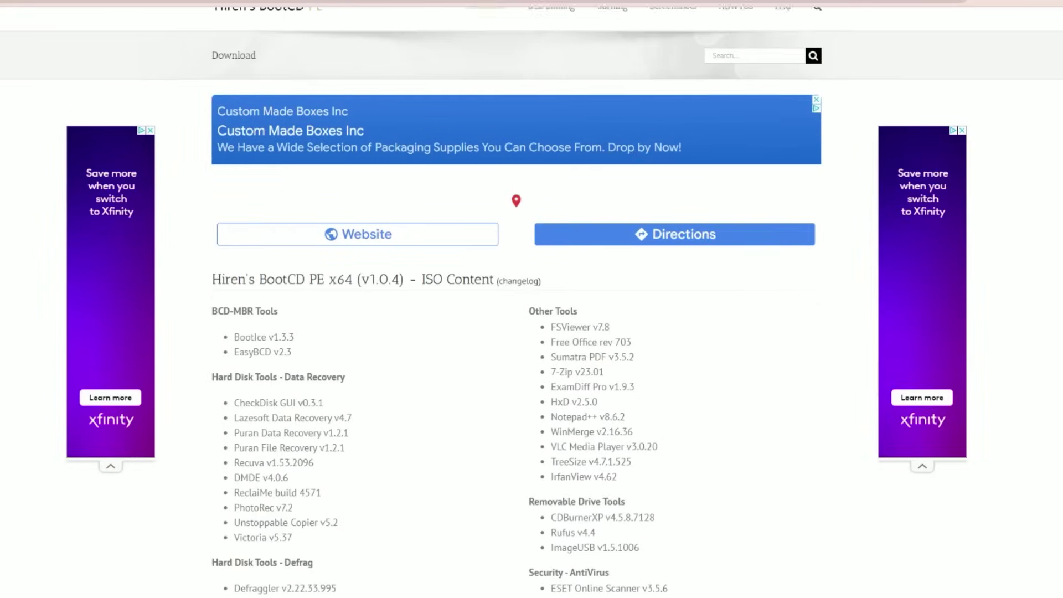
pyautogui.scroll(-2, 532, 302)
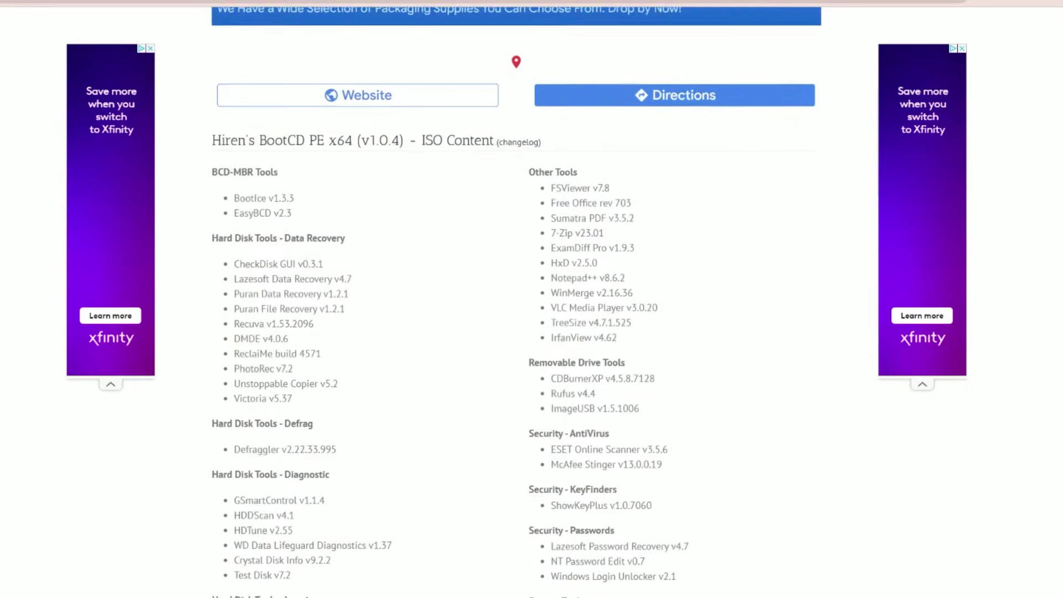
pyautogui.scroll(-3, 532, 302)
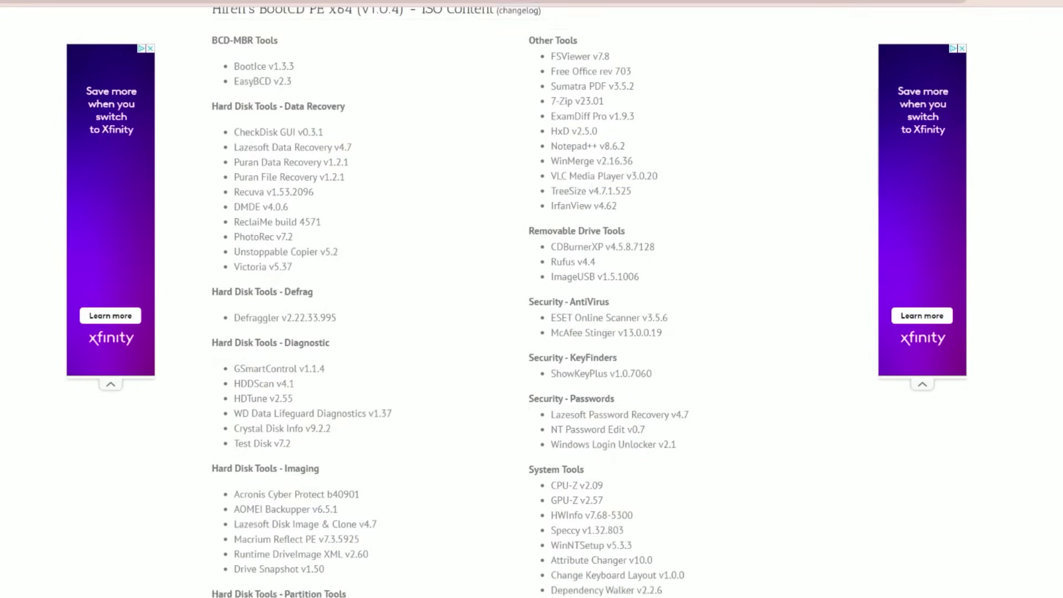
pyautogui.scroll(-6, 532, 303)
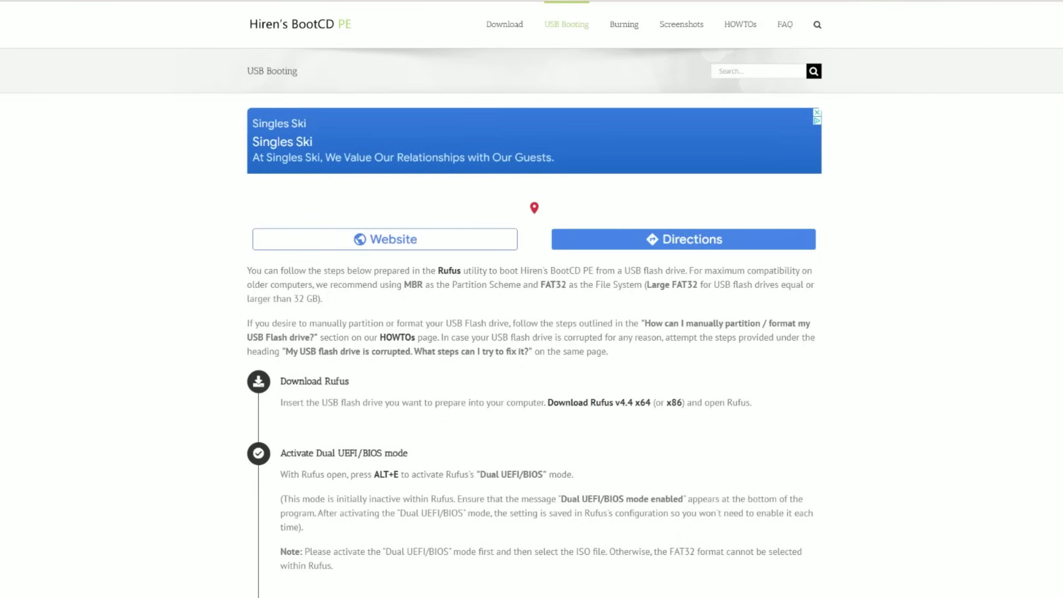
# - Scroll down the USB Booting instructions and download Rufus v4.4 x64
pyautogui.scroll(-3, 532, 299)
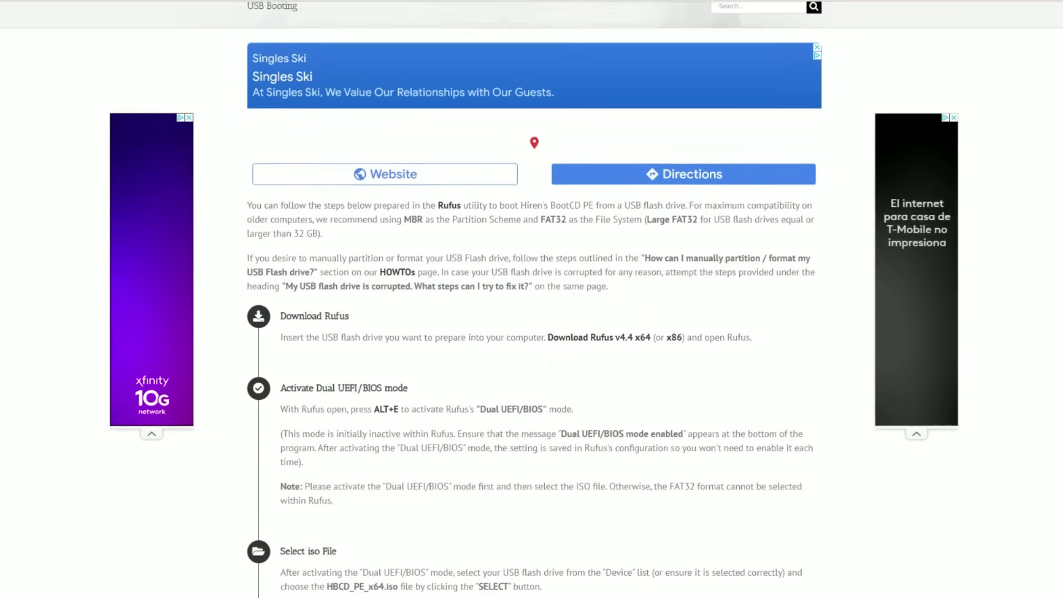
pyautogui.scroll(-2, 531, 299)
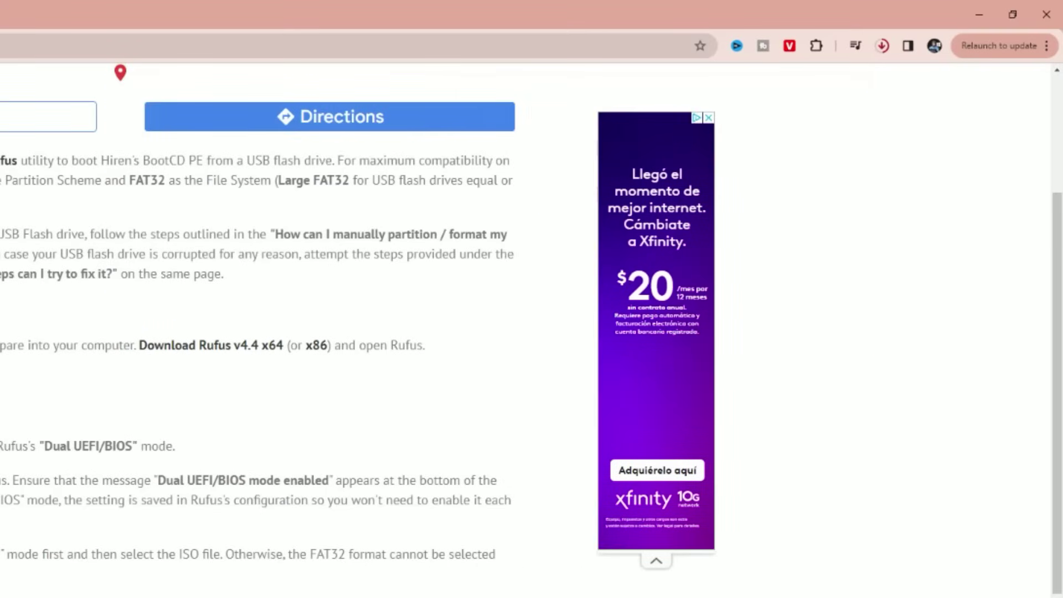
pyautogui.click(883, 45)
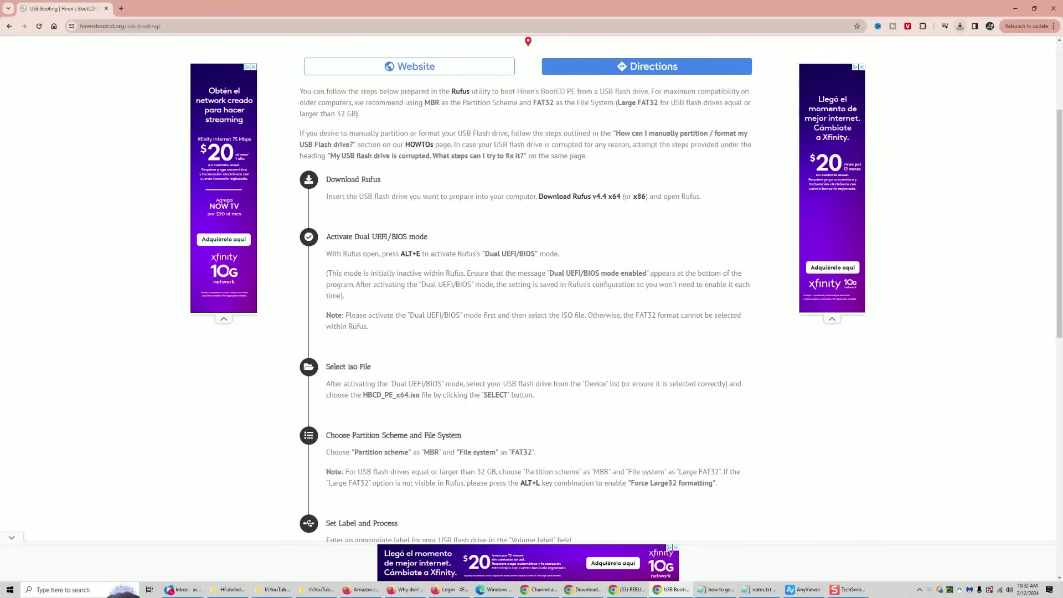
# - Load HBCD_PE_x64 (1).iso from Downloads as the boot image for the 64 GB drive
pyautogui.click(960, 26)
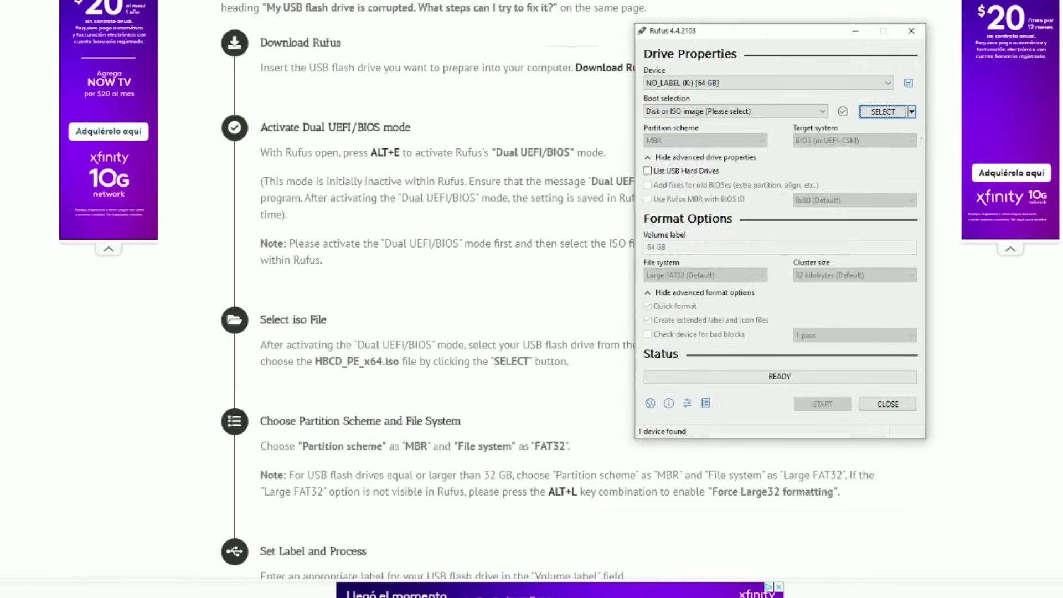
pyautogui.hotkey('alt', 'e')
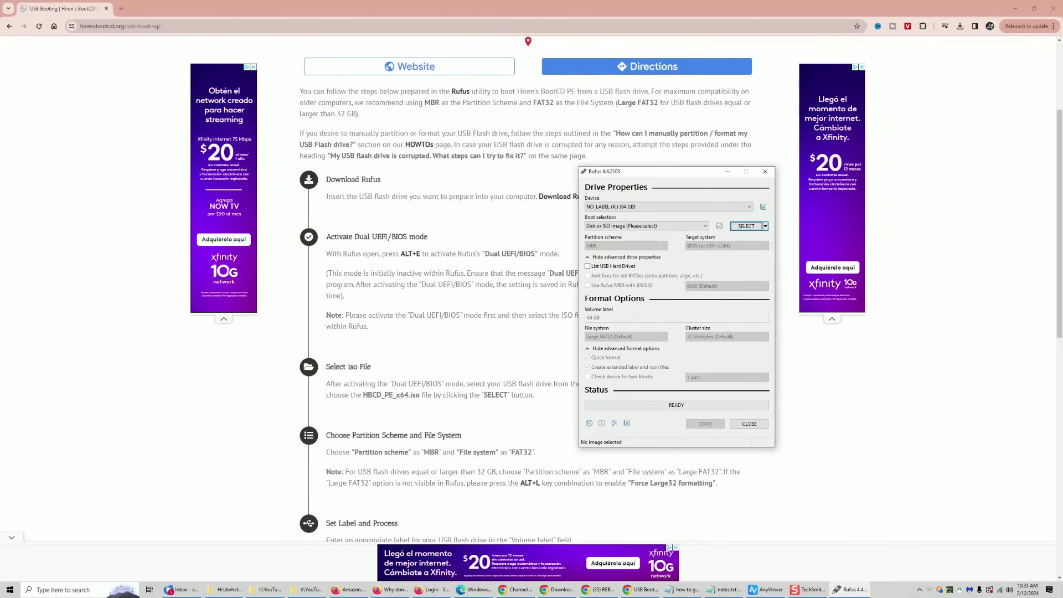
pyautogui.moveTo(636, 173); pyautogui.dragTo(823, 205)
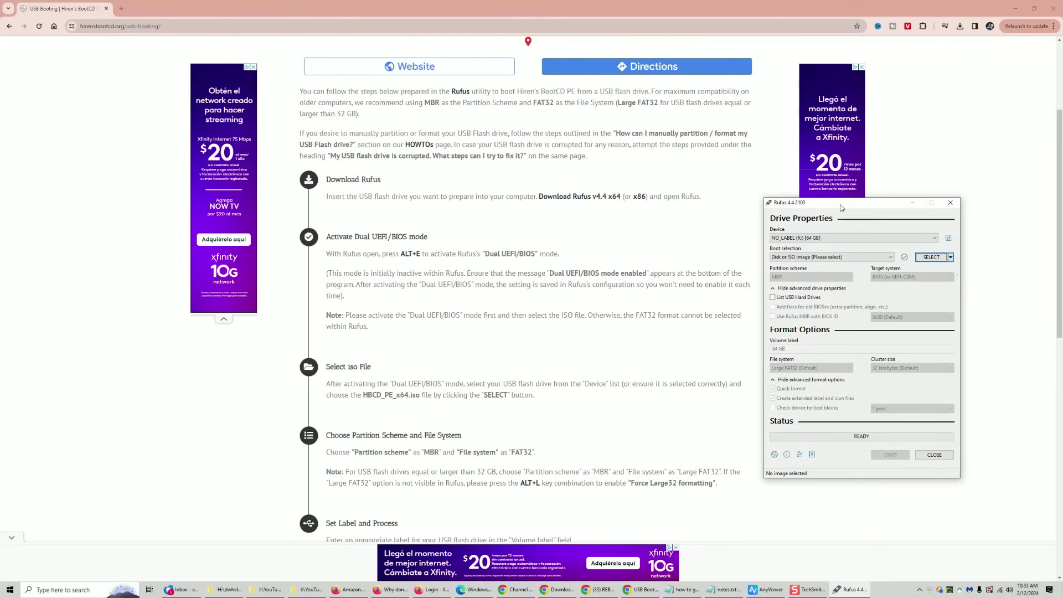
pyautogui.moveTo(841, 208); pyautogui.dragTo(638, 196)
pyautogui.click(729, 245)
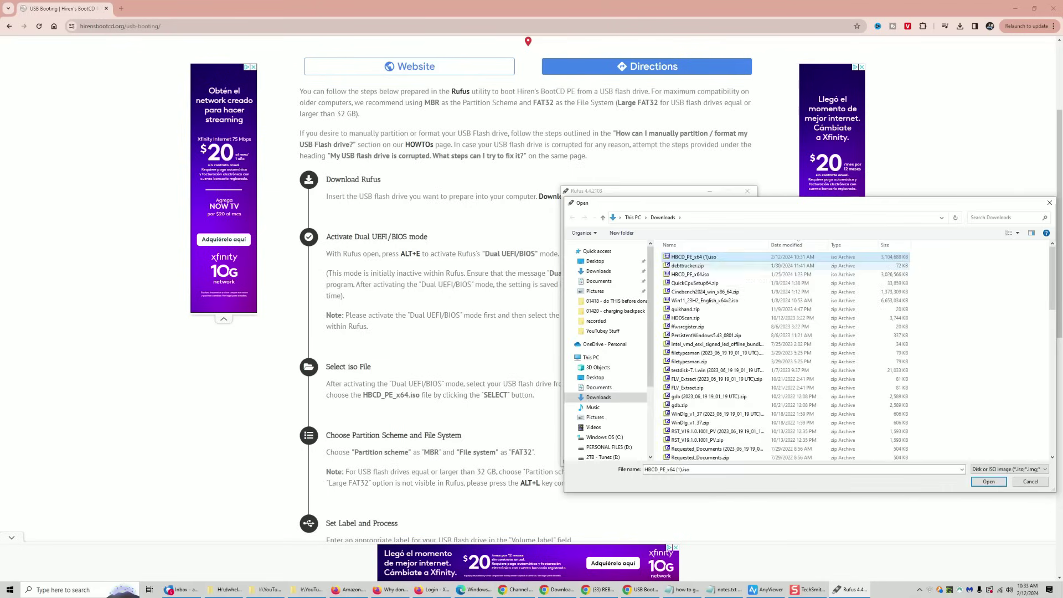
pyautogui.press('Escape')
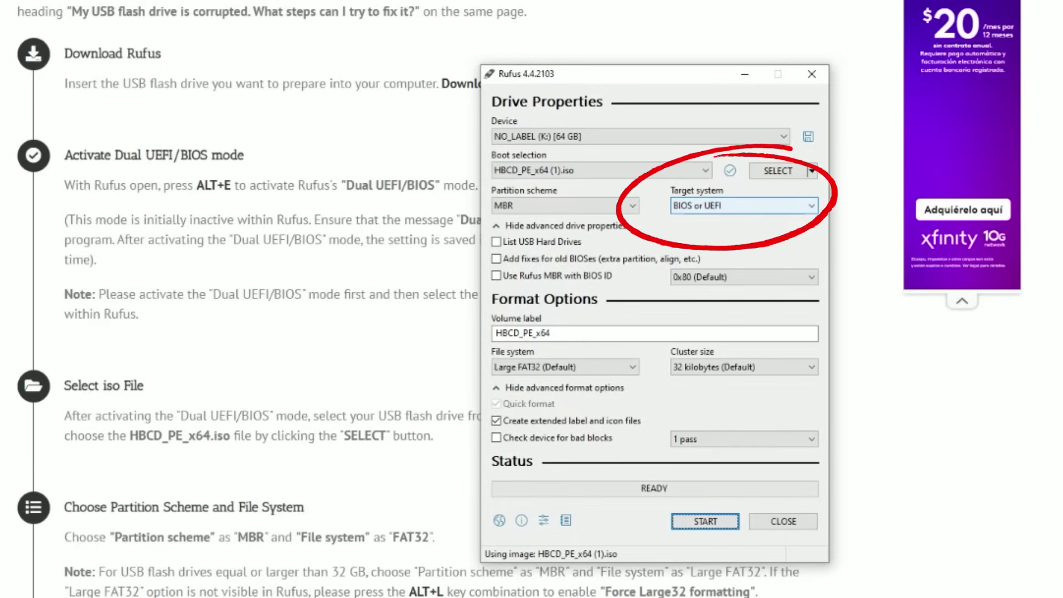
# - Set the partition scheme to MBR and enable Rufus MBR with BIOS ID 0x80
pyautogui.click(742, 206)
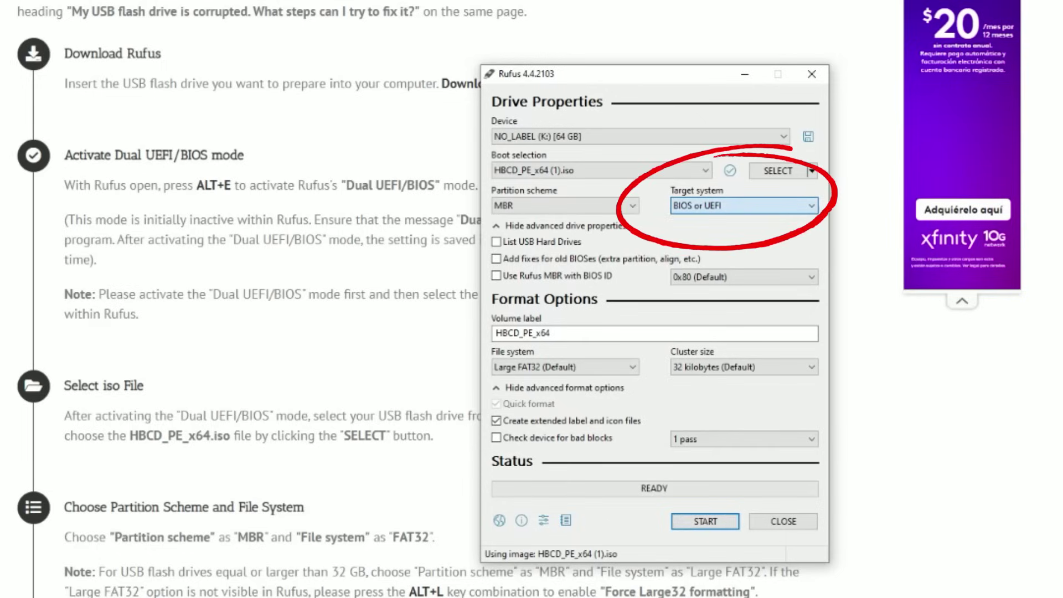
pyautogui.click(565, 205)
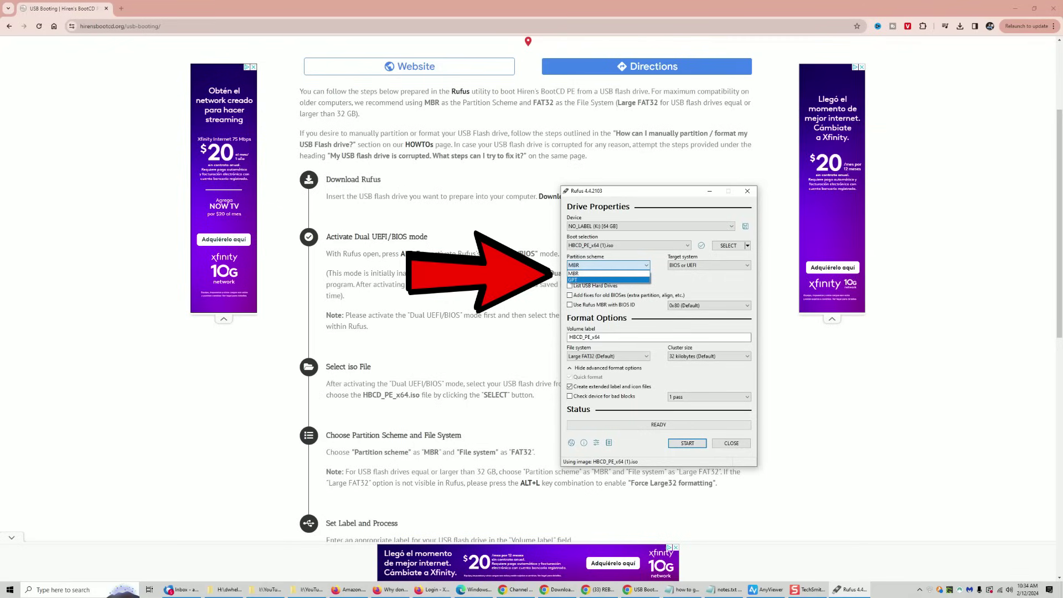
pyautogui.press('Up')
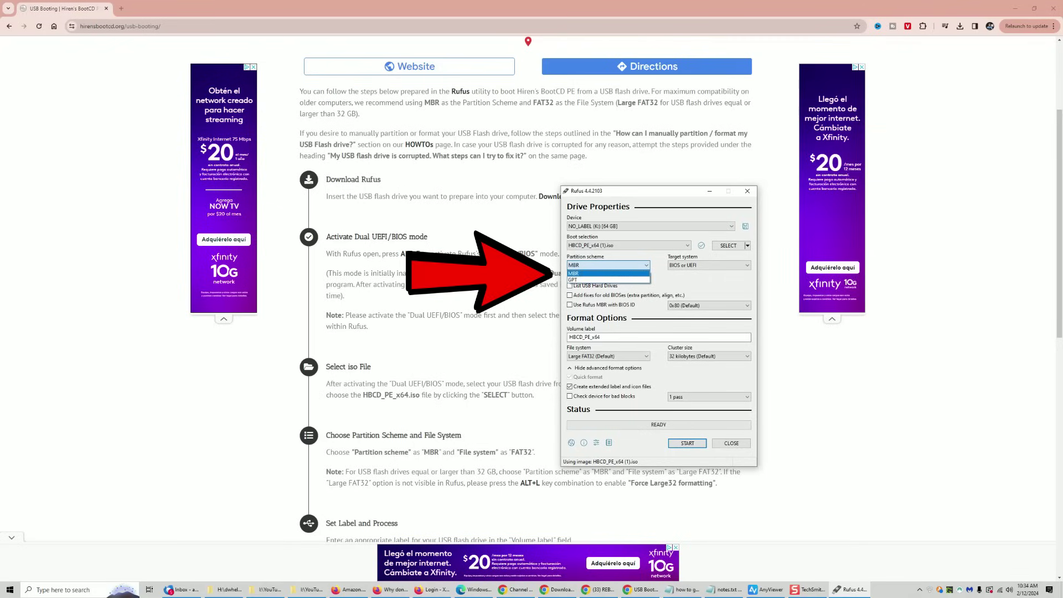
pyautogui.press('Return')
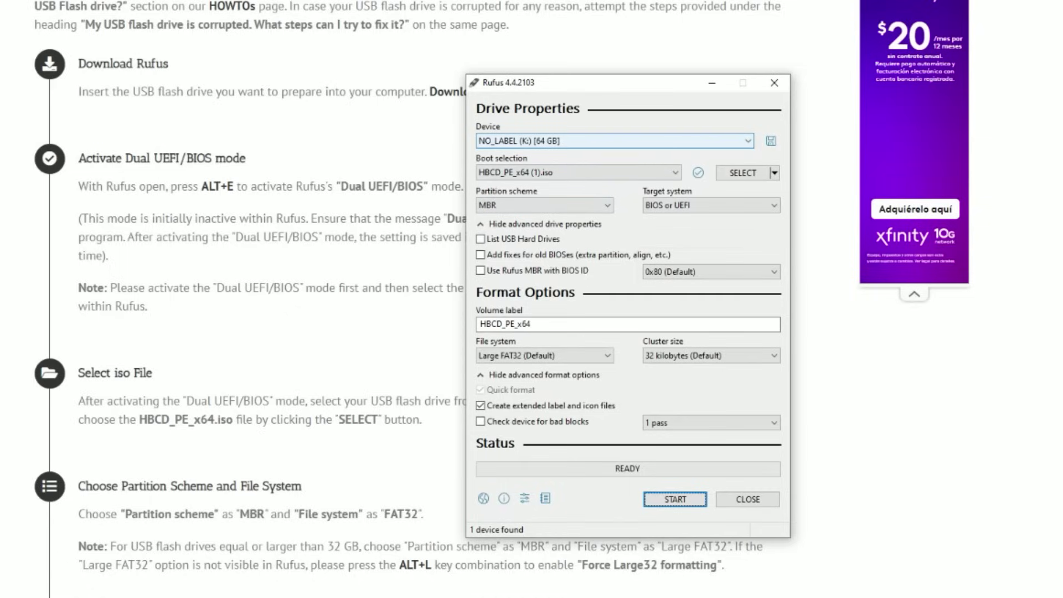
pyautogui.press('alt')
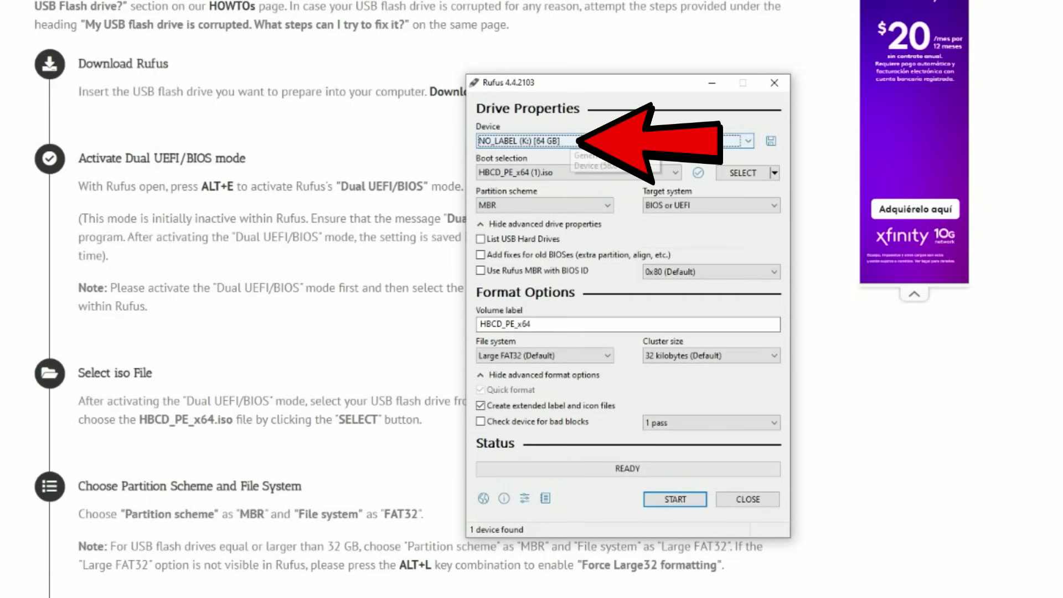
pyautogui.press('Tab')
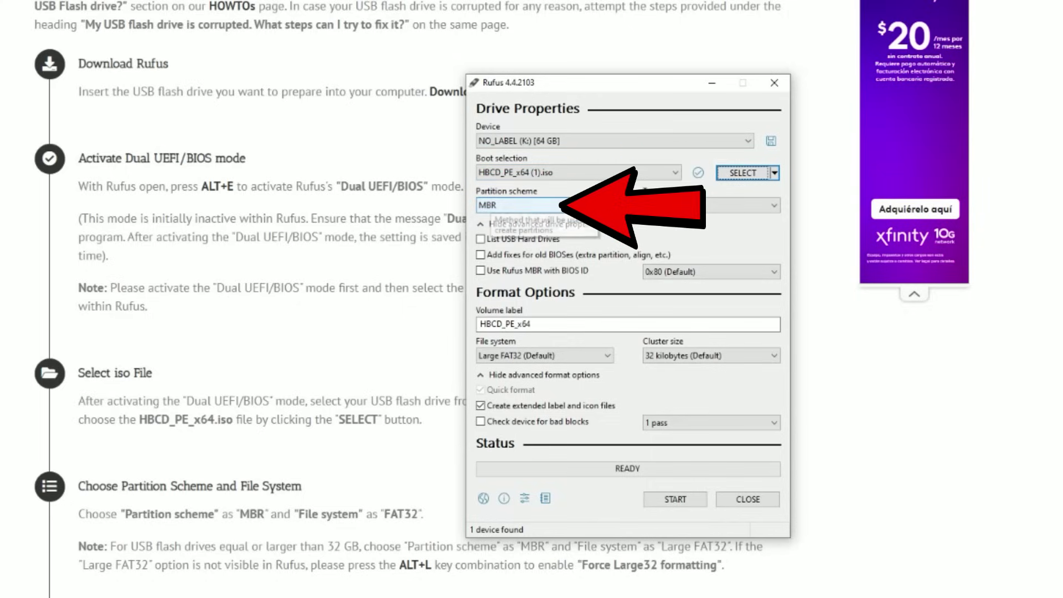
pyautogui.click(545, 205)
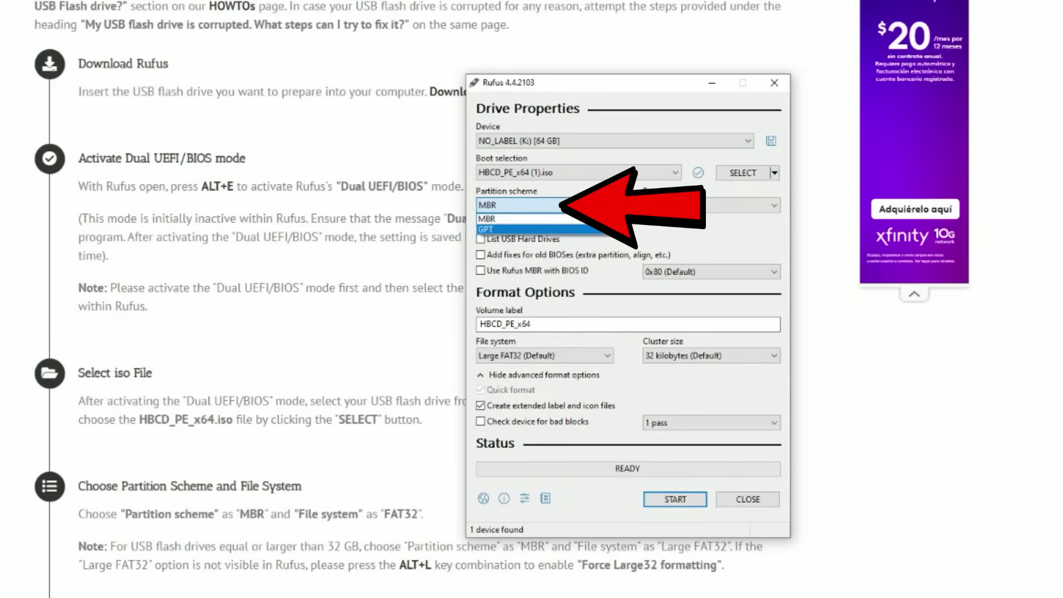
pyautogui.click(531, 216)
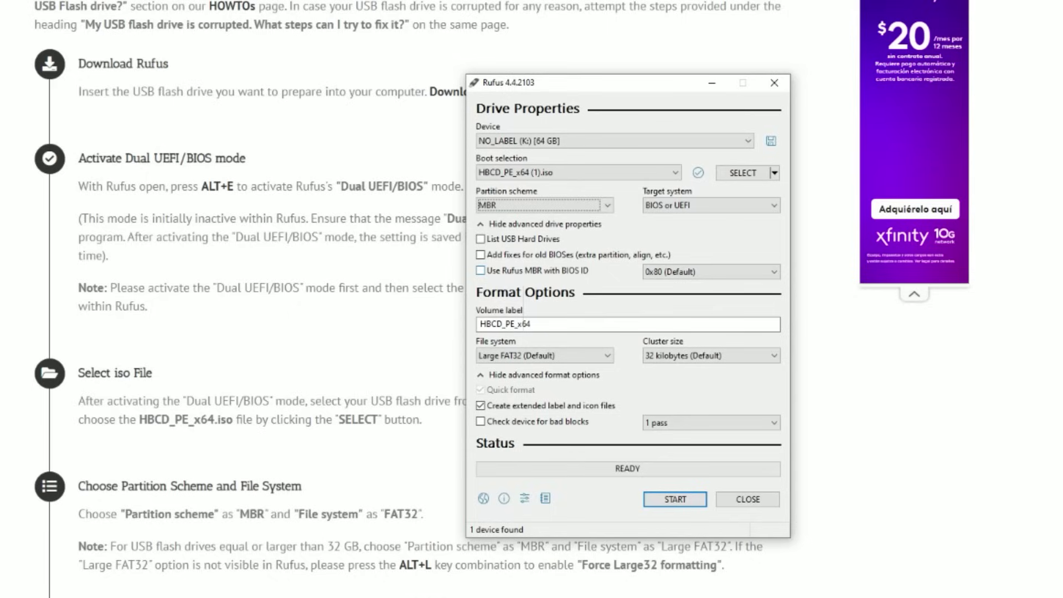
pyautogui.click(480, 270)
pyautogui.click(712, 272)
pyautogui.click(682, 284)
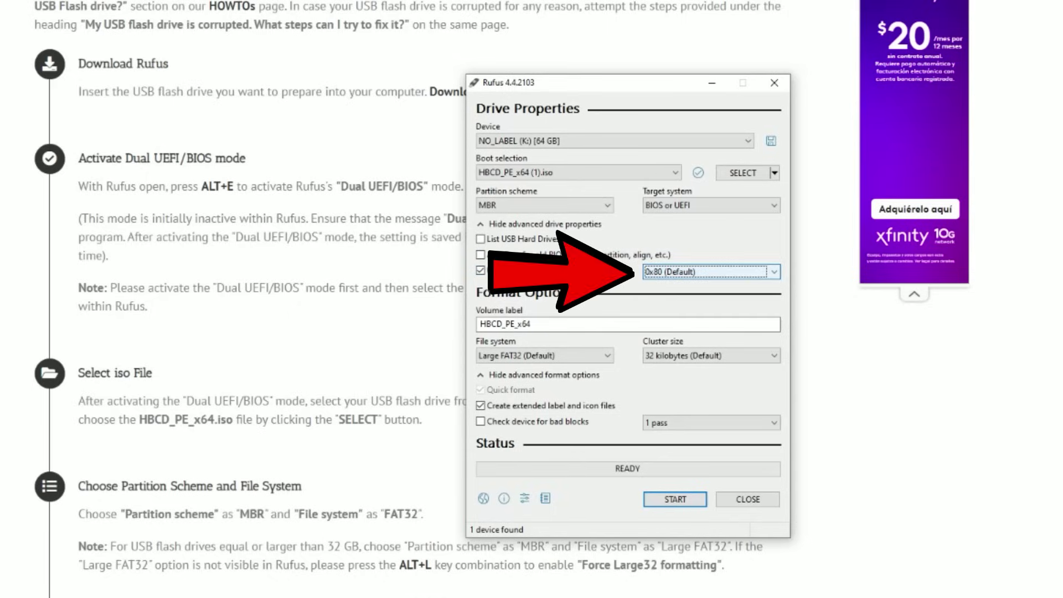
# - Change the volume label to HIRENS, keeping Large FAT32 as the file system
pyautogui.press('Tab')
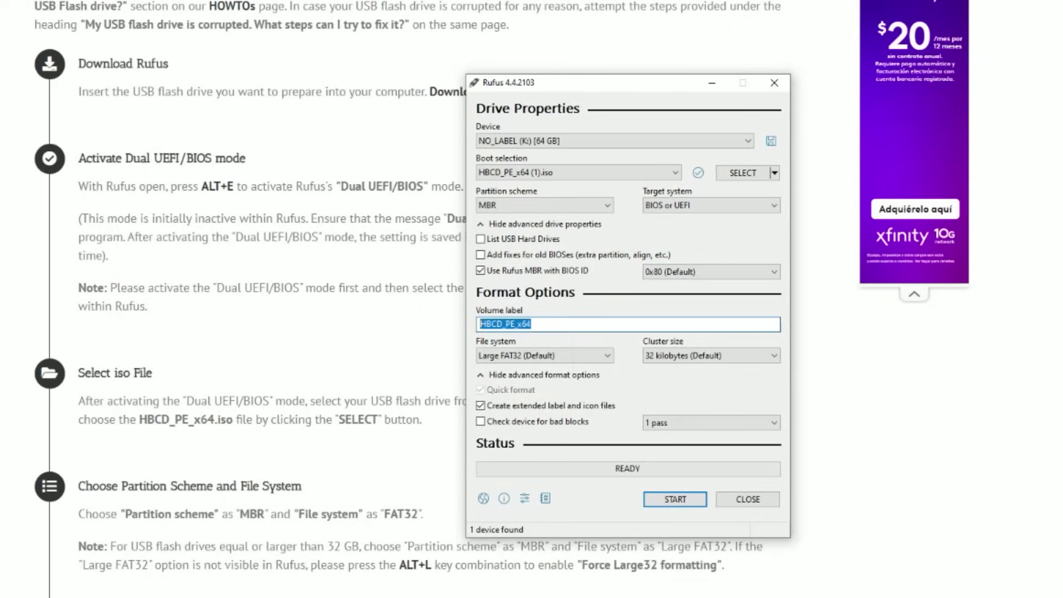
pyautogui.write('HIRENS')
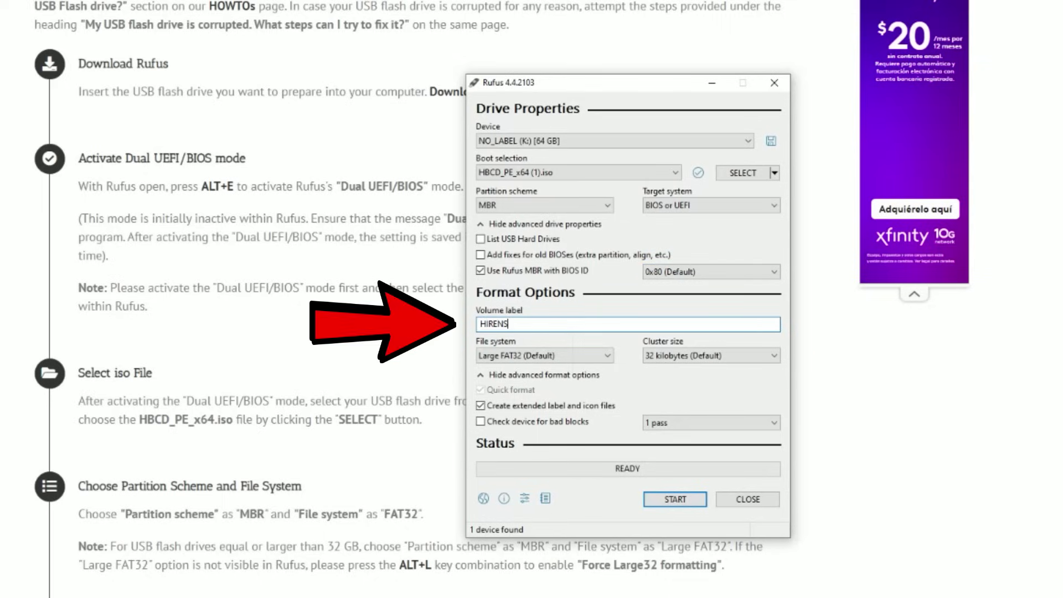
pyautogui.press('Tab')
pyautogui.hotkey('alt', 'Down')
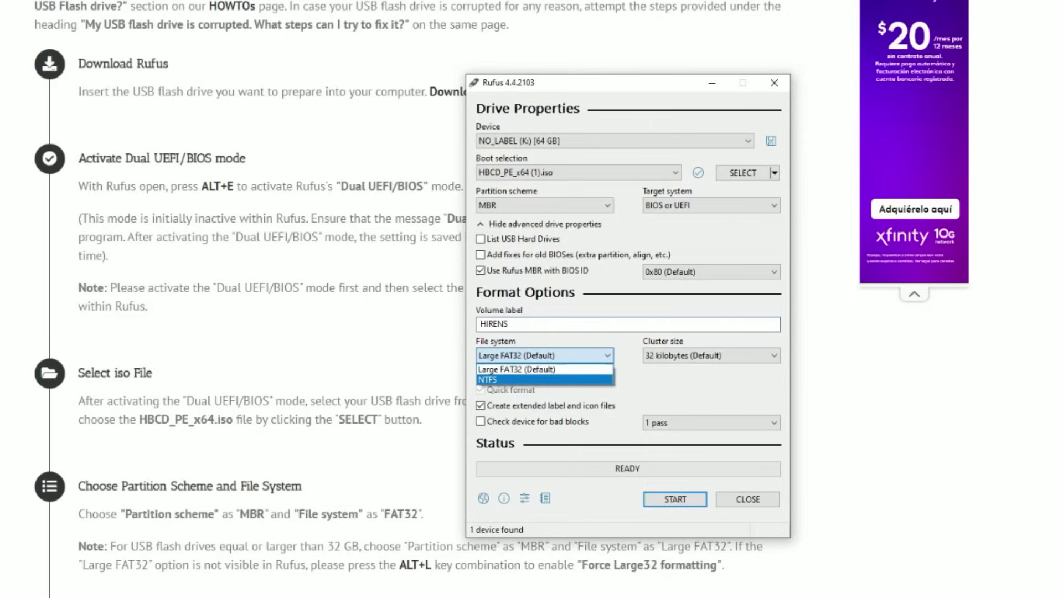
pyautogui.press('Escape')
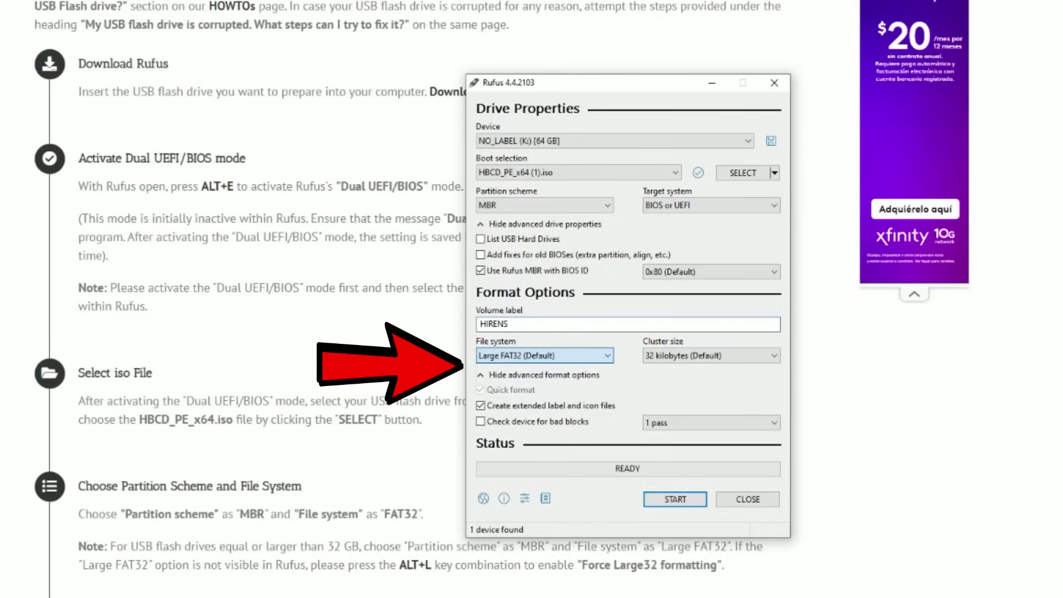
pyautogui.press('Tab')
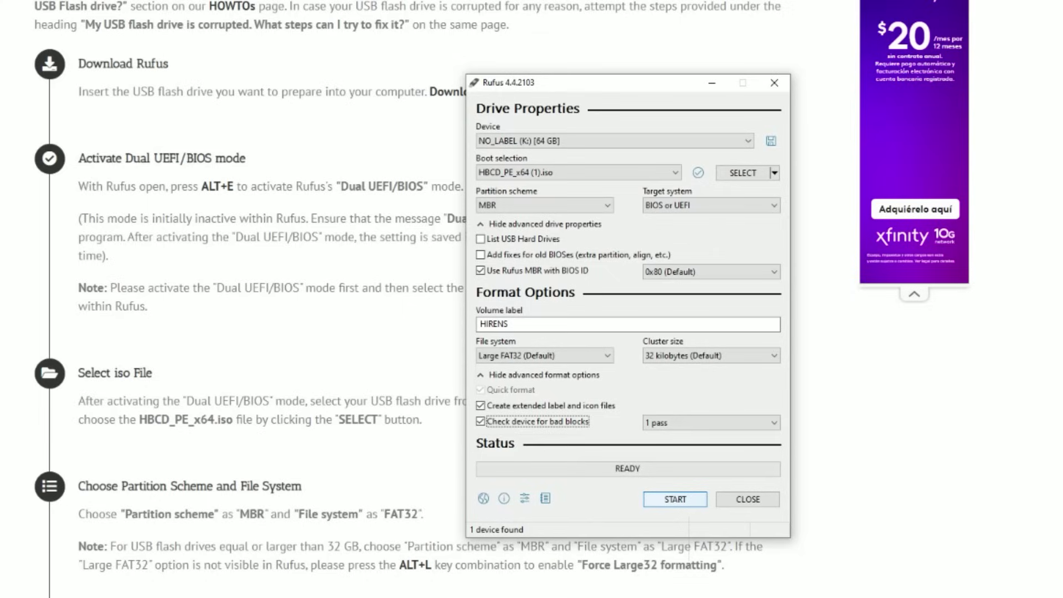
# - Write the Hiren's BootCD PE image to the 64 GB drive, accepting that its data is erased
pyautogui.press('Return')
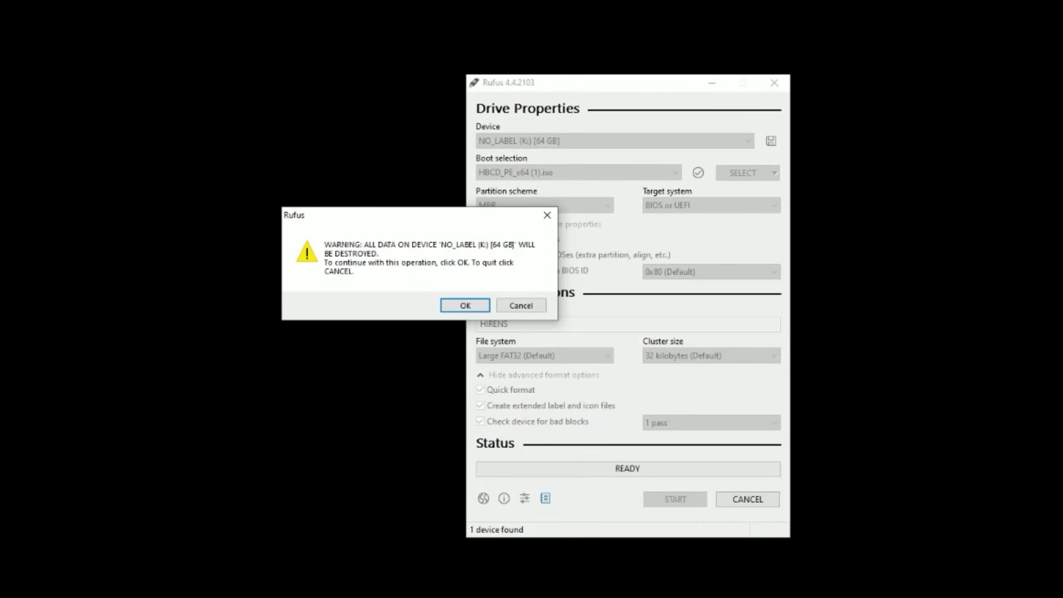
pyautogui.press('Return')
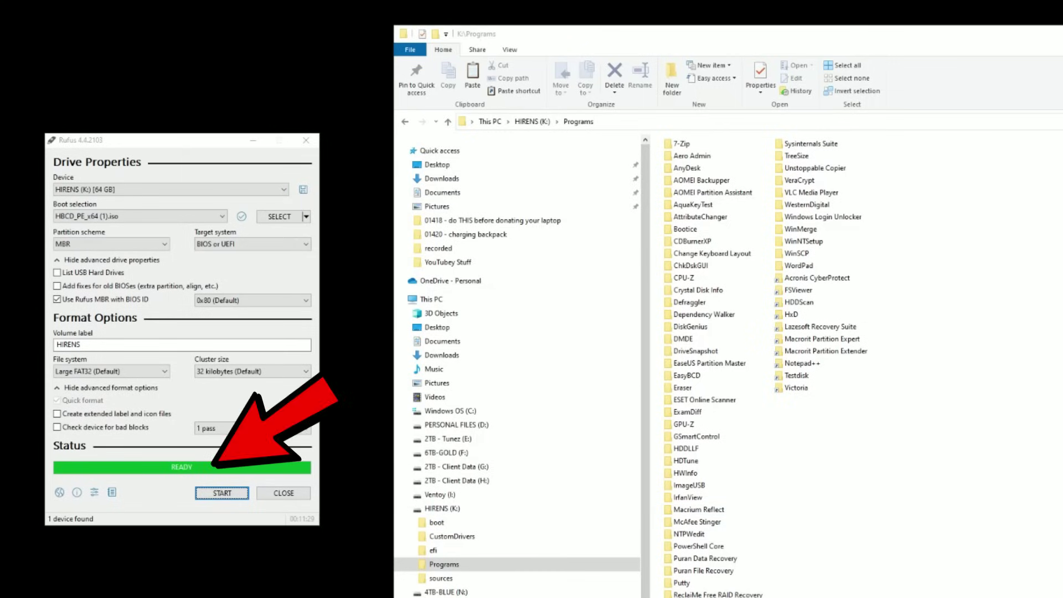
# - Close Rufus now that the HIRENS drive is finished and READY
pyautogui.click(284, 493)
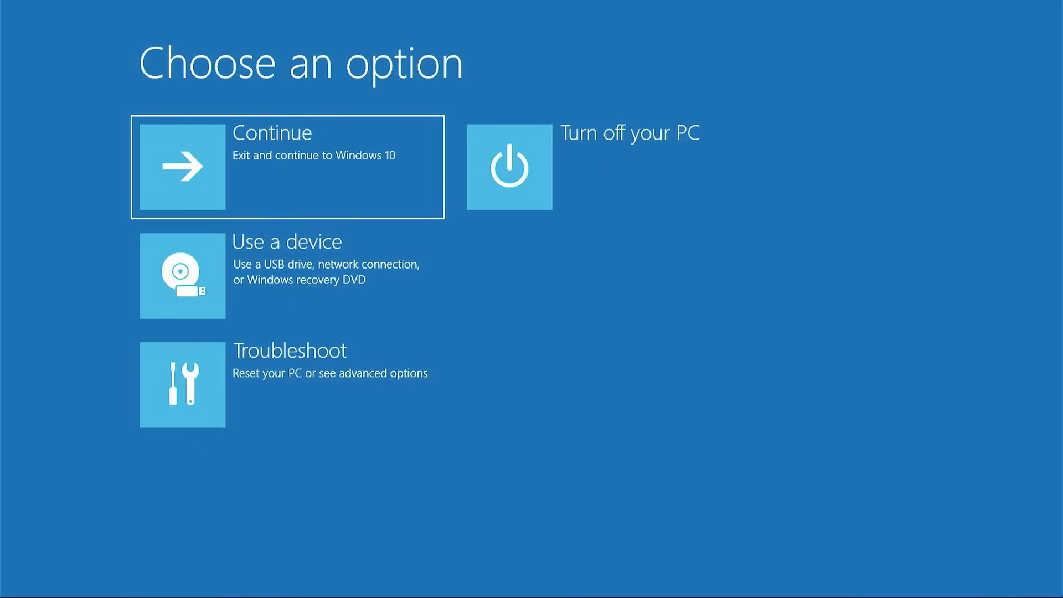
# - Choose 'Use a device' to restart the PC from the USB drive
pyautogui.click(305, 285)
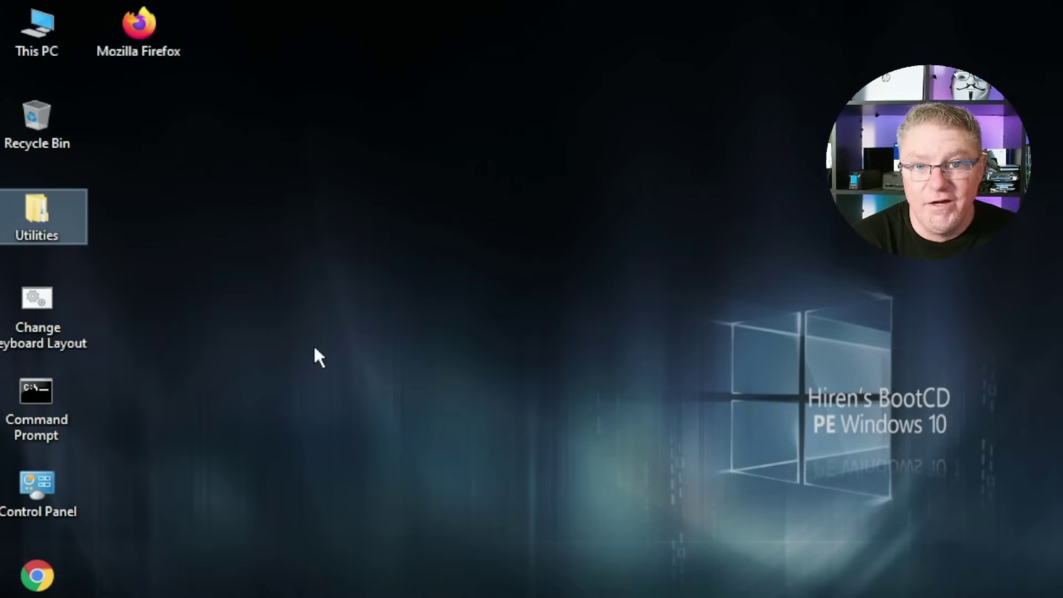
# - Open the Hiren's BootCD PE desktop Utilities folder to show its repair tool categories
pyautogui.doubleClick(46, 200)
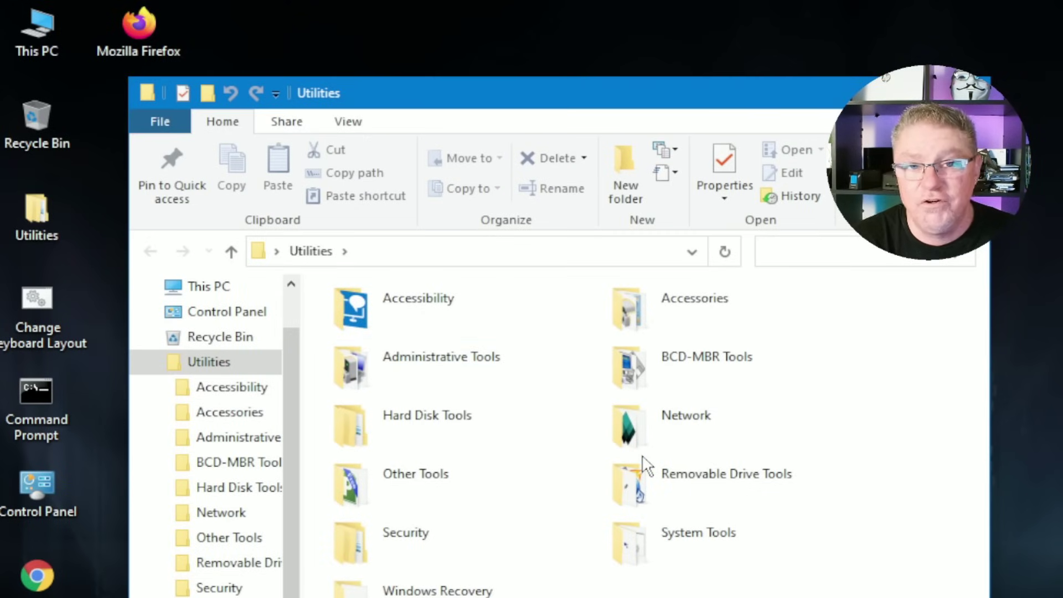
pyautogui.moveTo(642, 466)
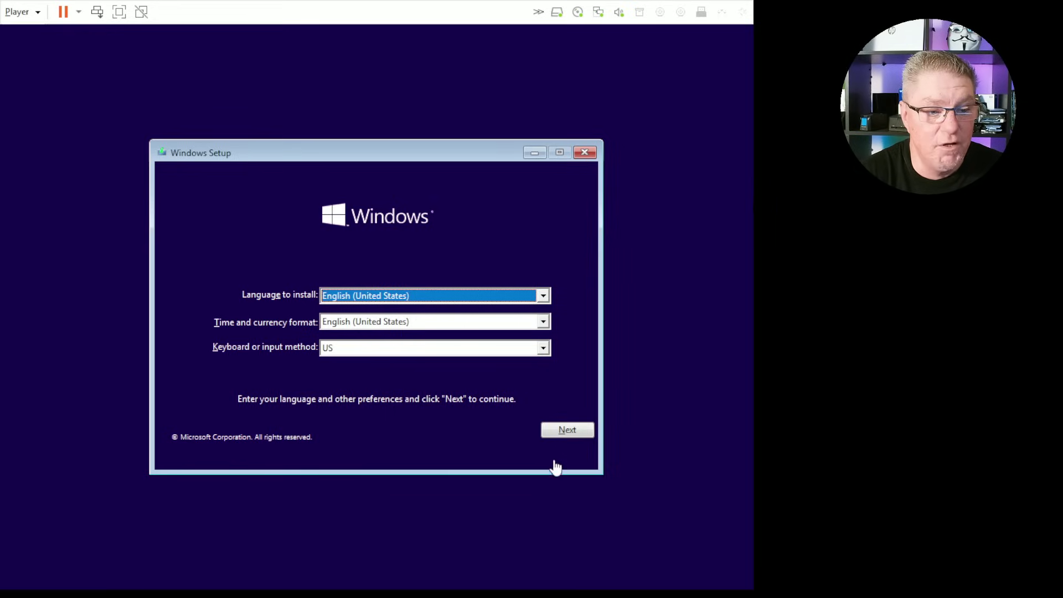
# - Continue past Windows Setup's language screen and go to Troubleshoot's Advanced options
pyautogui.click(566, 438)
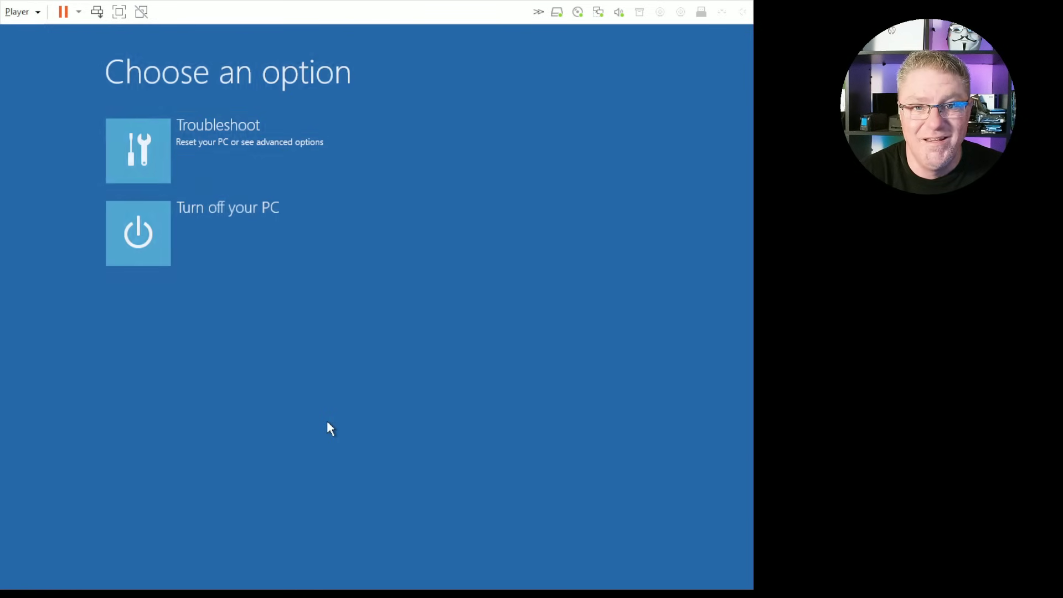
pyautogui.click(220, 159)
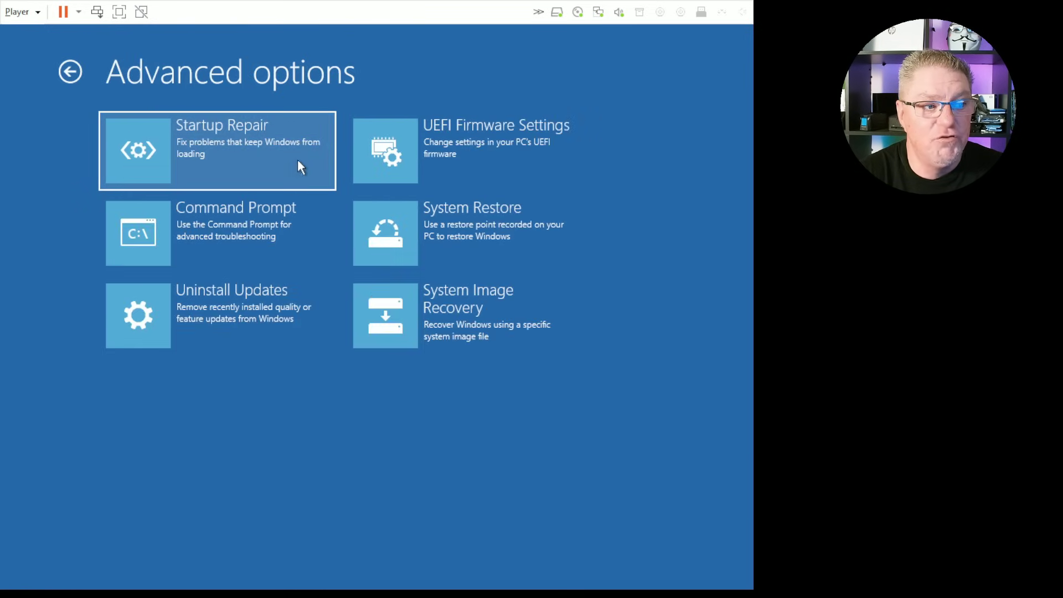